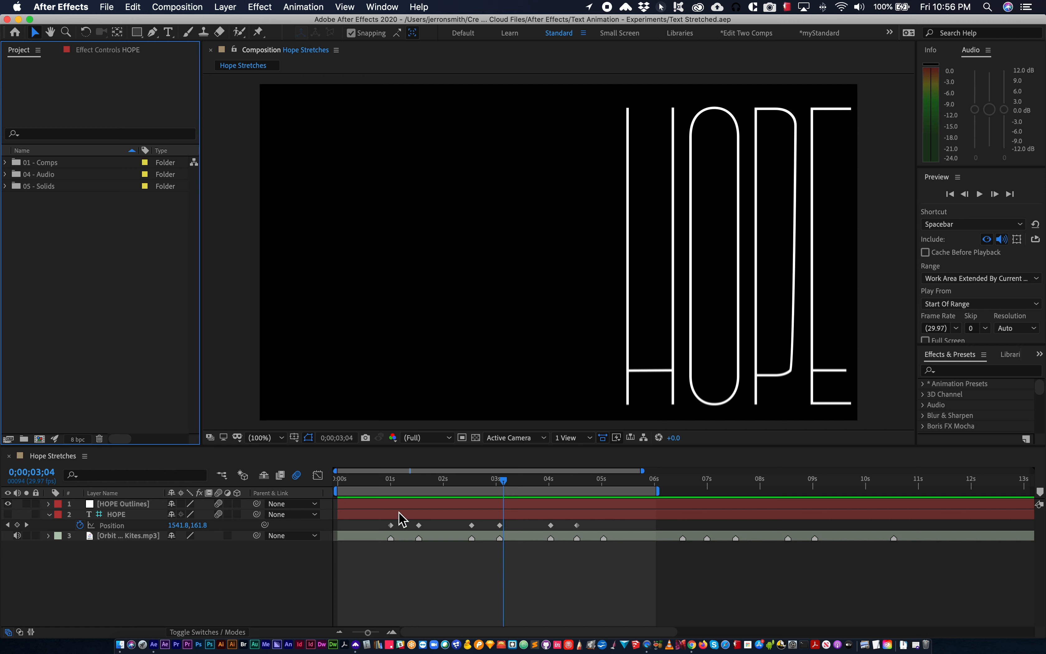
# - Create a new 1920 x 1080 composition named Light Streaks at 29.97 fps with a 30-second duration
pyautogui.moveTo(406, 491); pyautogui.dragTo(259, 497)
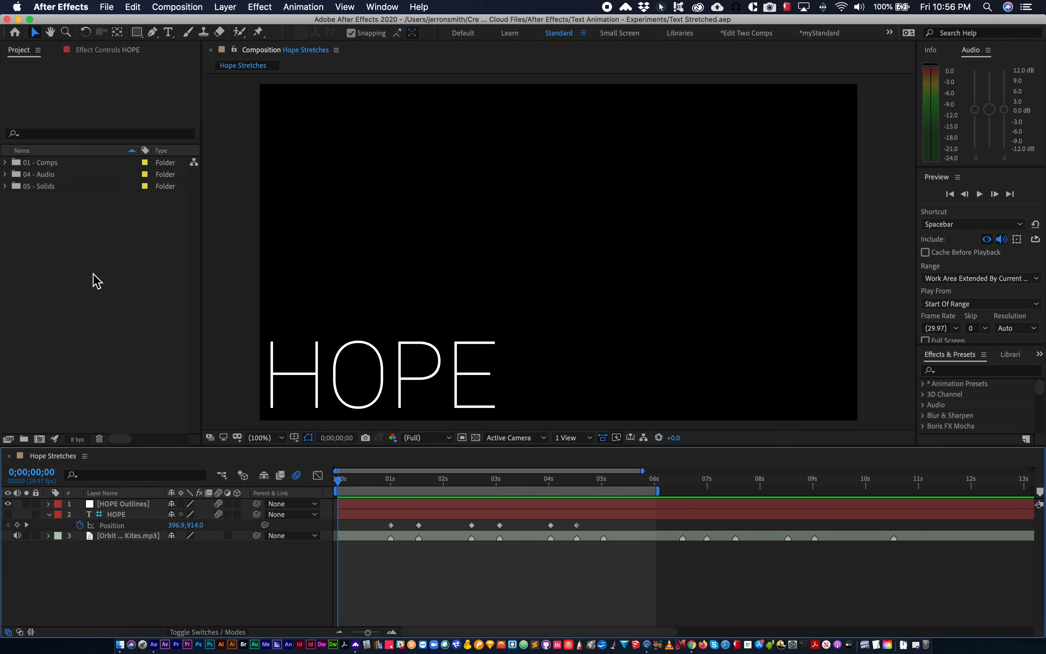
pyautogui.click(226, 7)
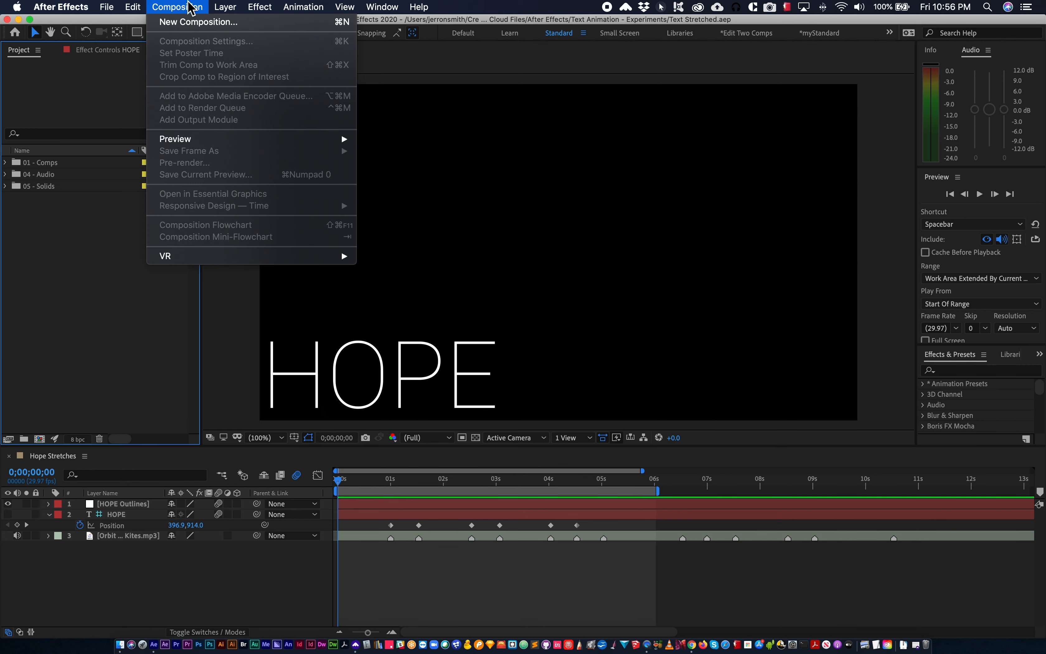
pyautogui.click(189, 23)
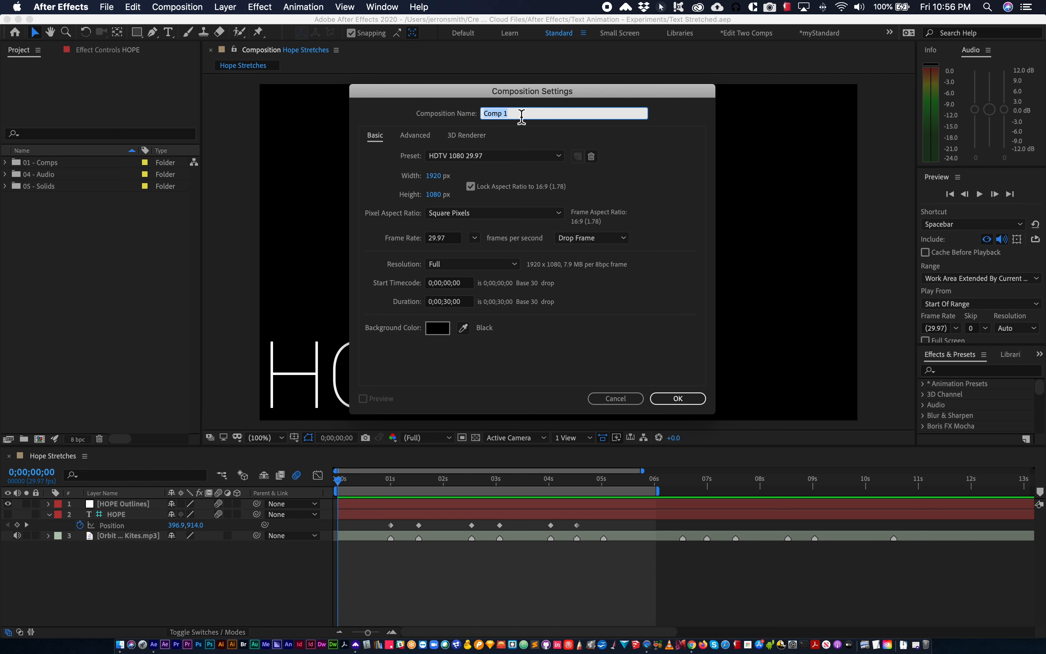
pyautogui.write('Light Streaks')
pyautogui.click(697, 401)
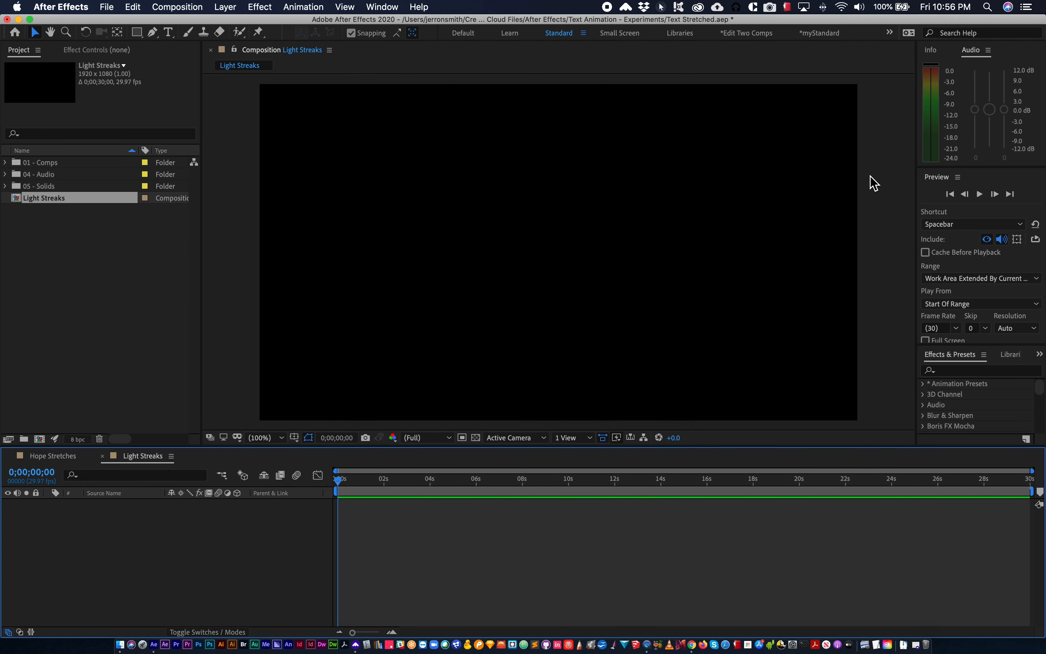
# - Add a text layer reading LIGHT to the Light Streaks composition
pyautogui.click(167, 32)
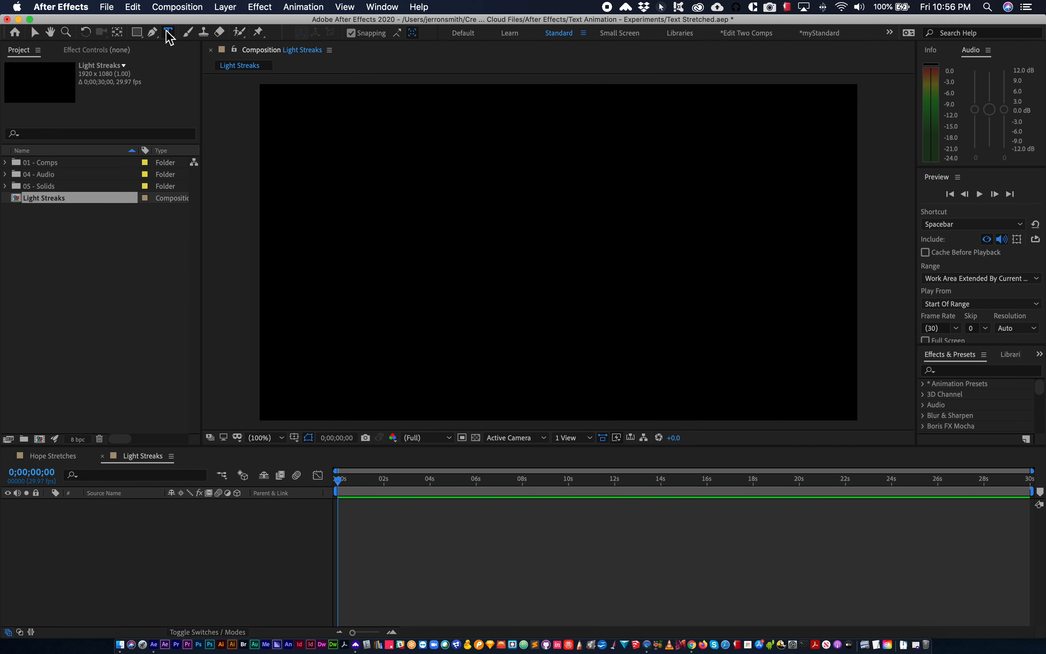
pyautogui.click(243, 334)
pyautogui.write('LIGHT')
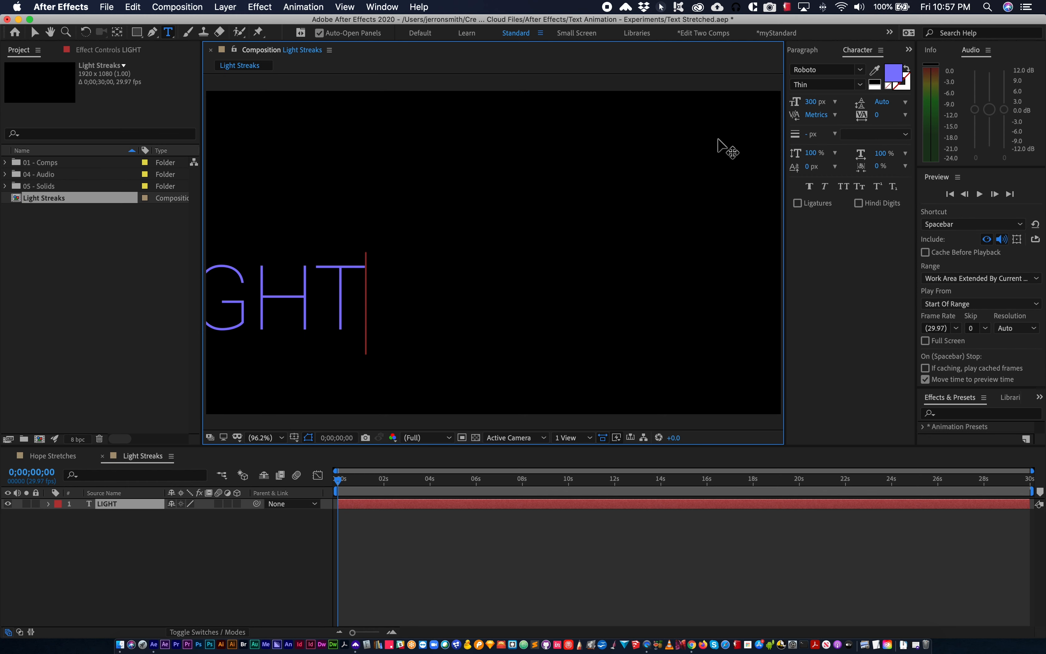
# - Change the whole LIGHT text to a white fill and the Roboto Bold style
pyautogui.press('super+a')
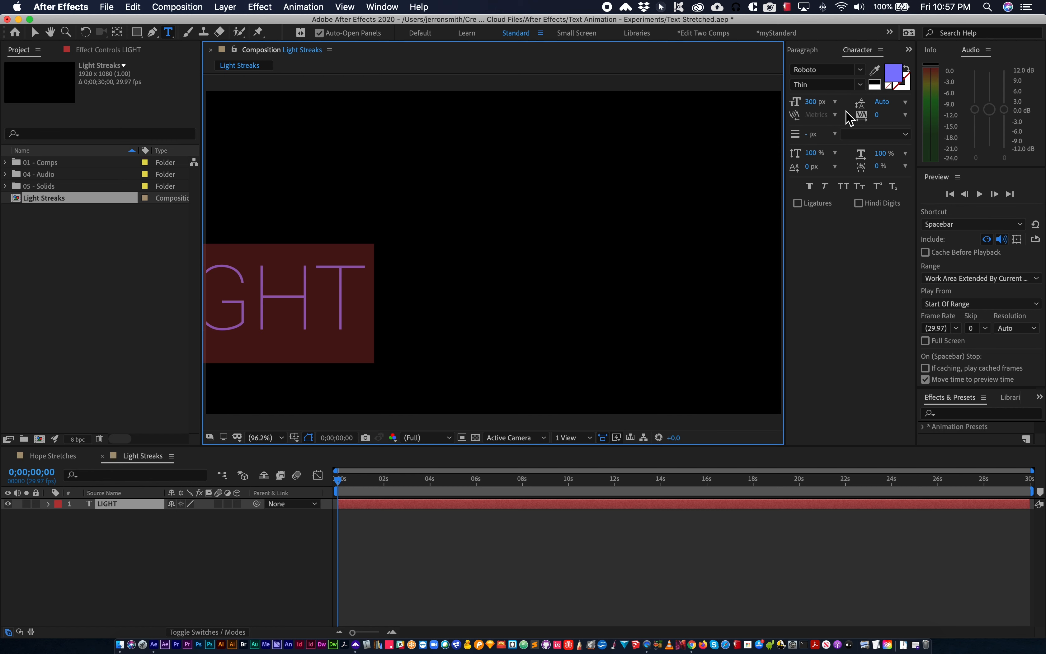
pyautogui.click(872, 87)
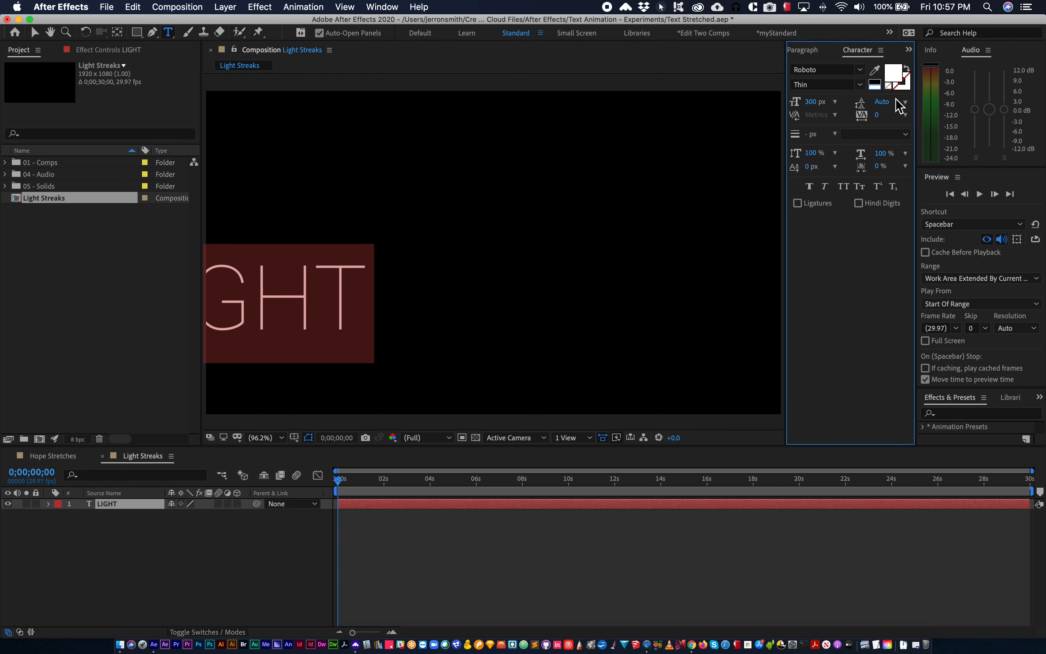
pyautogui.click(861, 85)
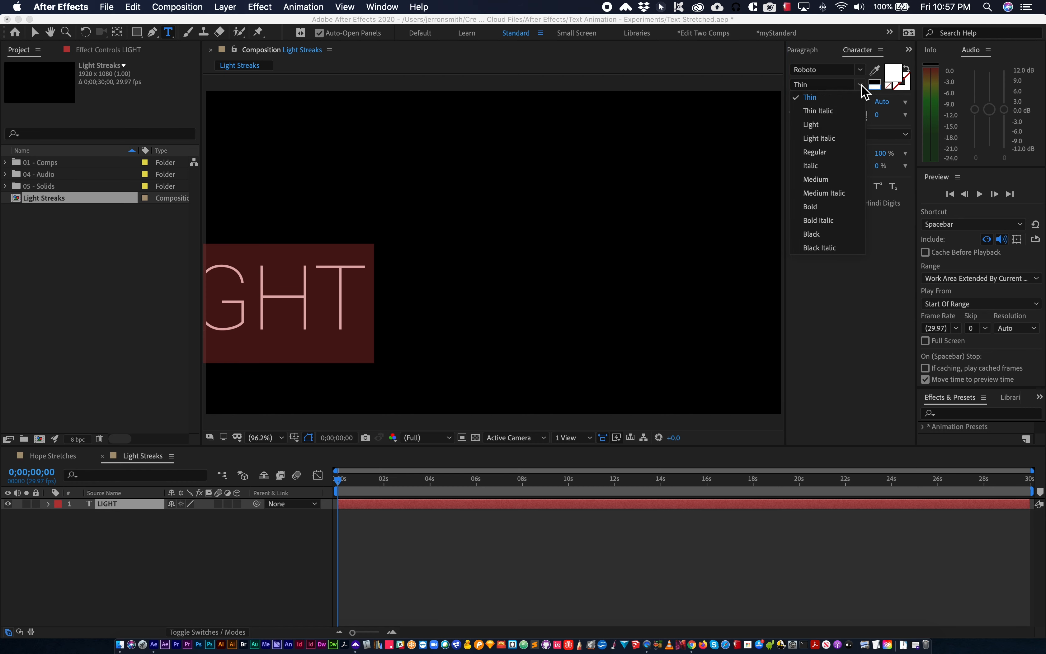
pyautogui.click(827, 207)
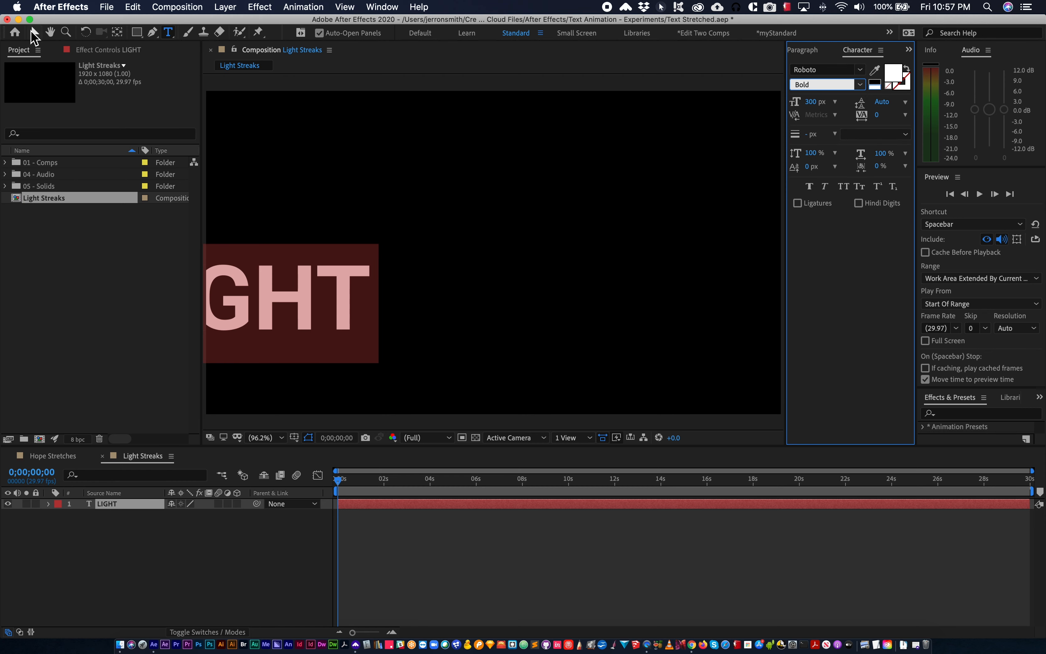
# - Place the LIGHT text in the lower-left corner of the frame and reset the Standard workspace to its saved layout
pyautogui.click(33, 32)
pyautogui.moveTo(273, 306); pyautogui.dragTo(347, 376)
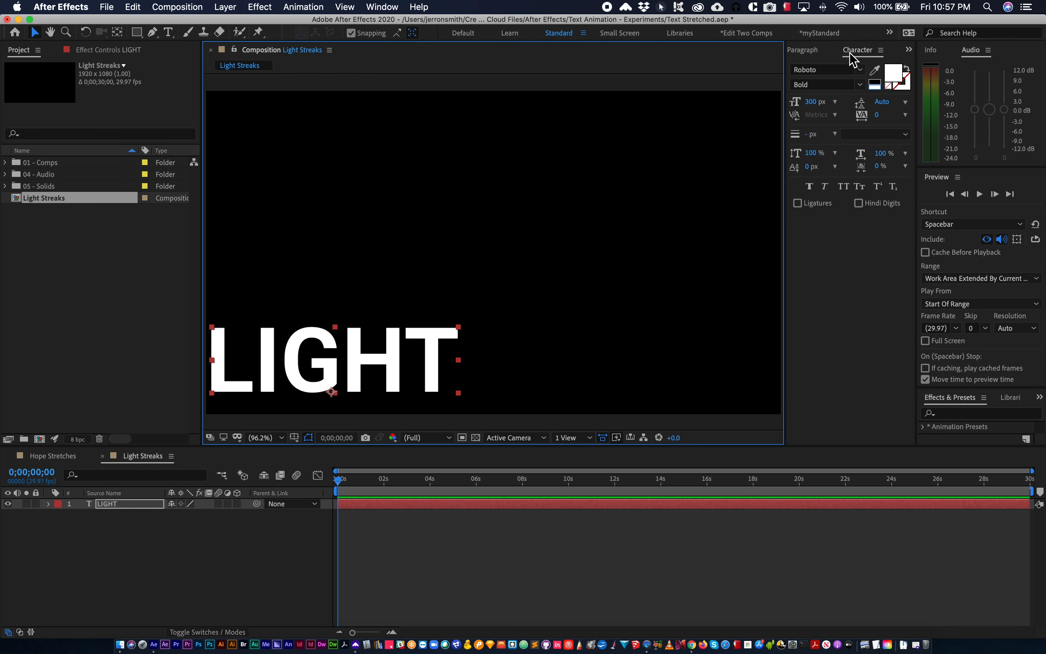
pyautogui.click(586, 35)
pyautogui.click(586, 41)
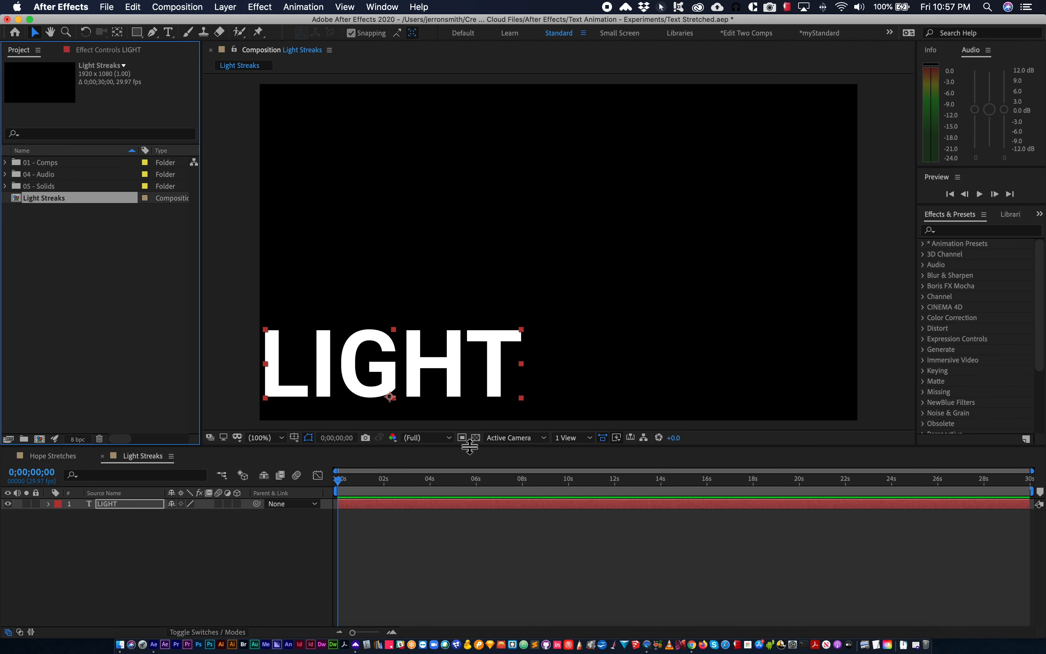
pyautogui.moveTo(362, 393); pyautogui.dragTo(366, 402)
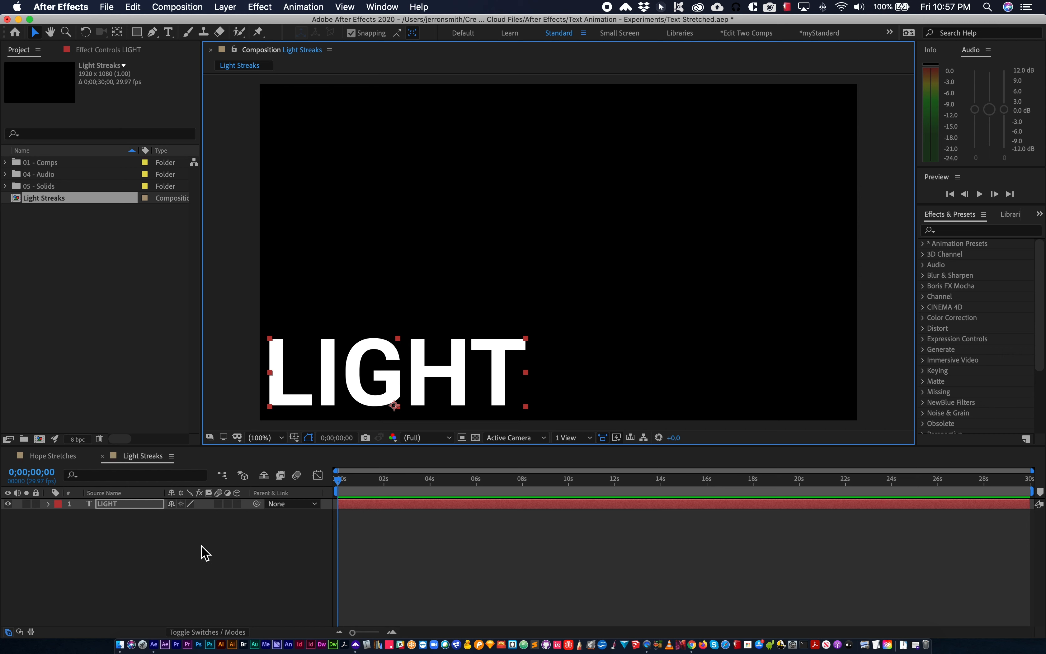
# - Reveal the LIGHT layer's Position property and set its first keyframe at 0;00;01;00
pyautogui.click(132, 504)
pyautogui.press('End')
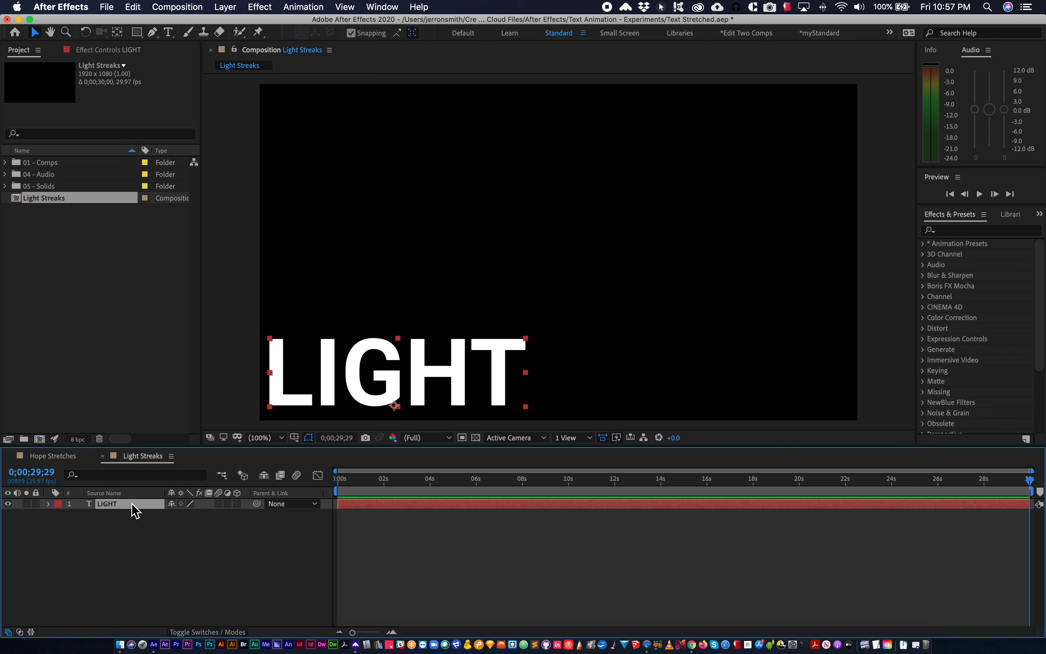
pyautogui.press('p')
pyautogui.moveTo(366, 481); pyautogui.dragTo(276, 495)
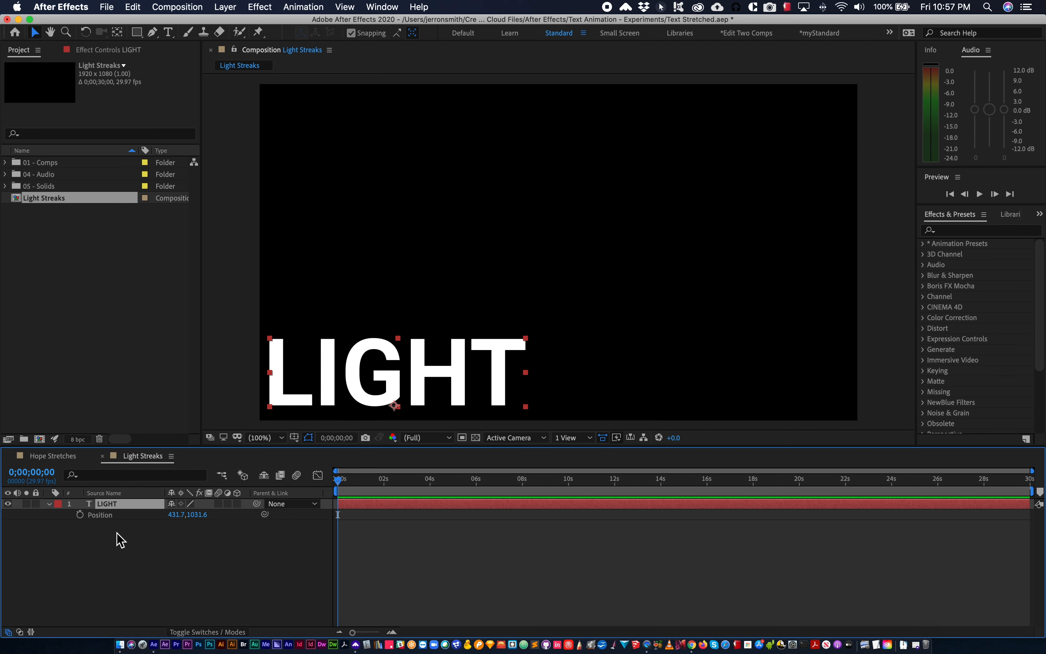
pyautogui.click(46, 475)
pyautogui.write('1')
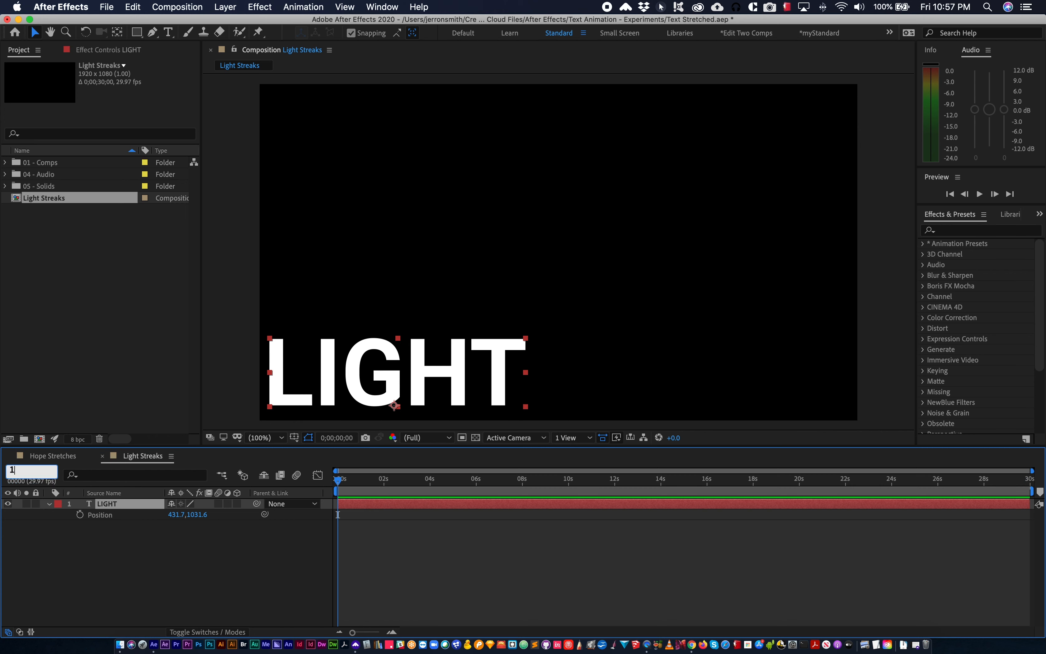
pyautogui.press('Return')
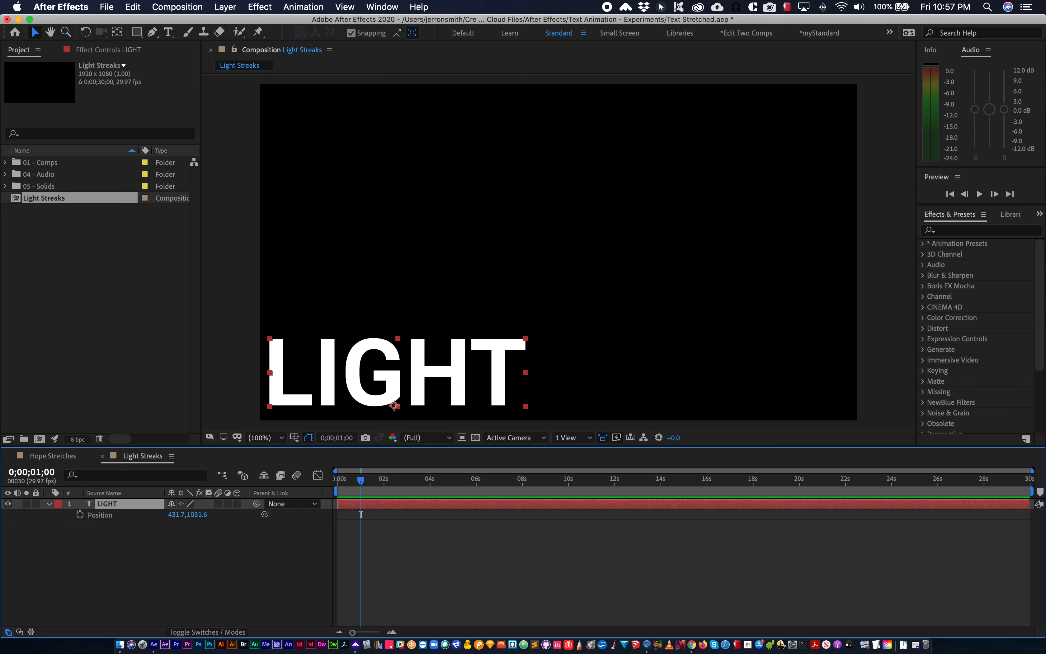
pyautogui.click(79, 514)
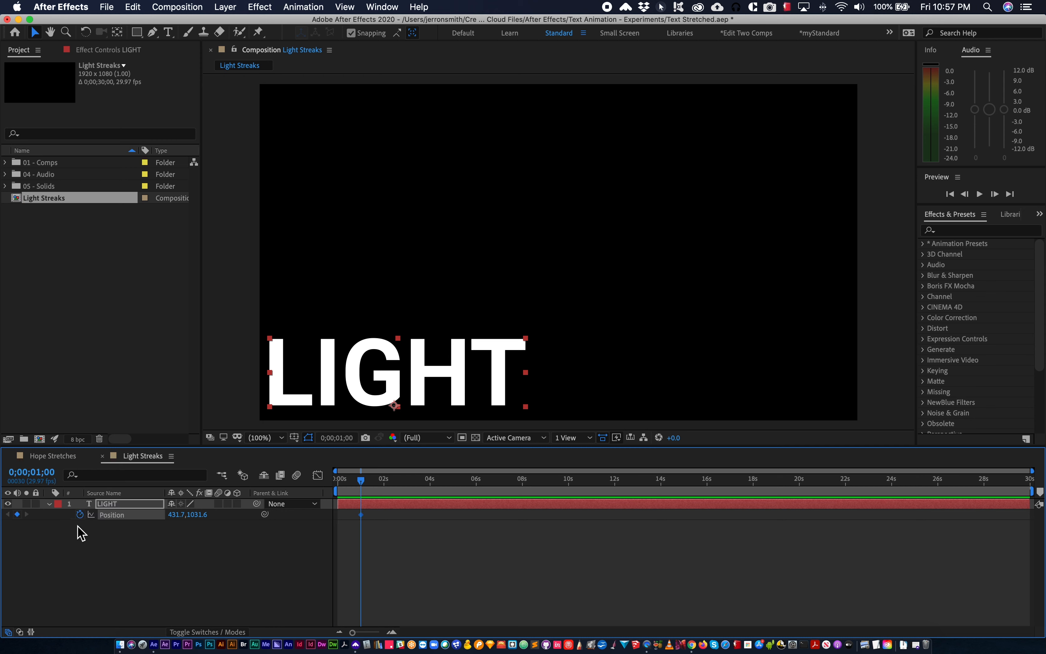
# - At 0;00;01;15, move the LIGHT text straight across to the lower-right corner, at about 1449.7, 1031.6
pyautogui.click(47, 473)
pyautogui.write('115')
pyautogui.press('Return')
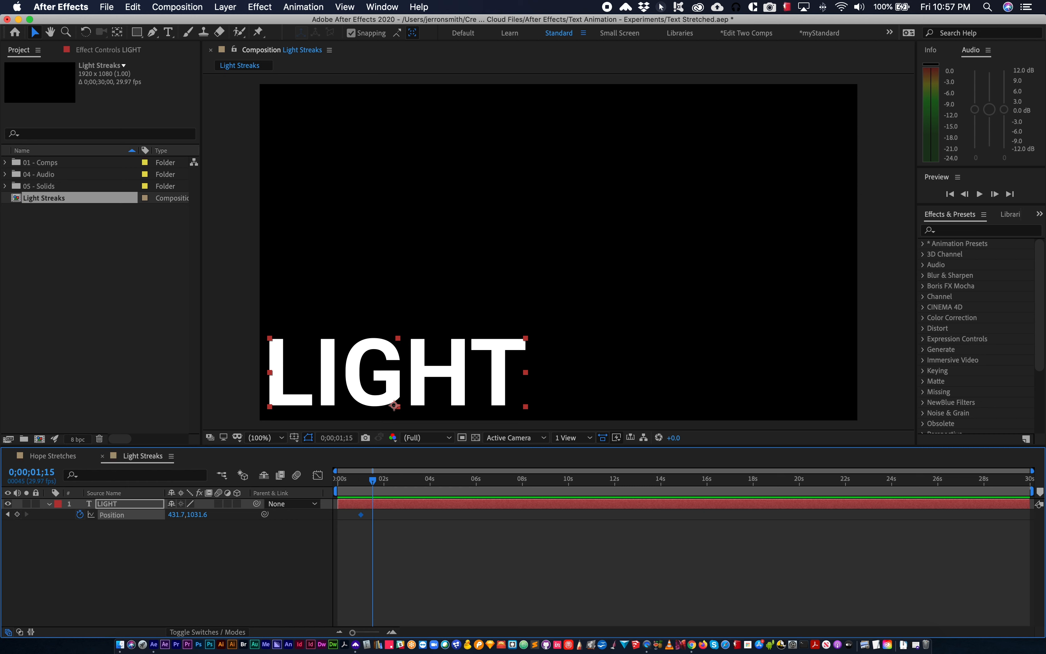
pyautogui.moveTo(394, 389); pyautogui.dragTo(710, 388)
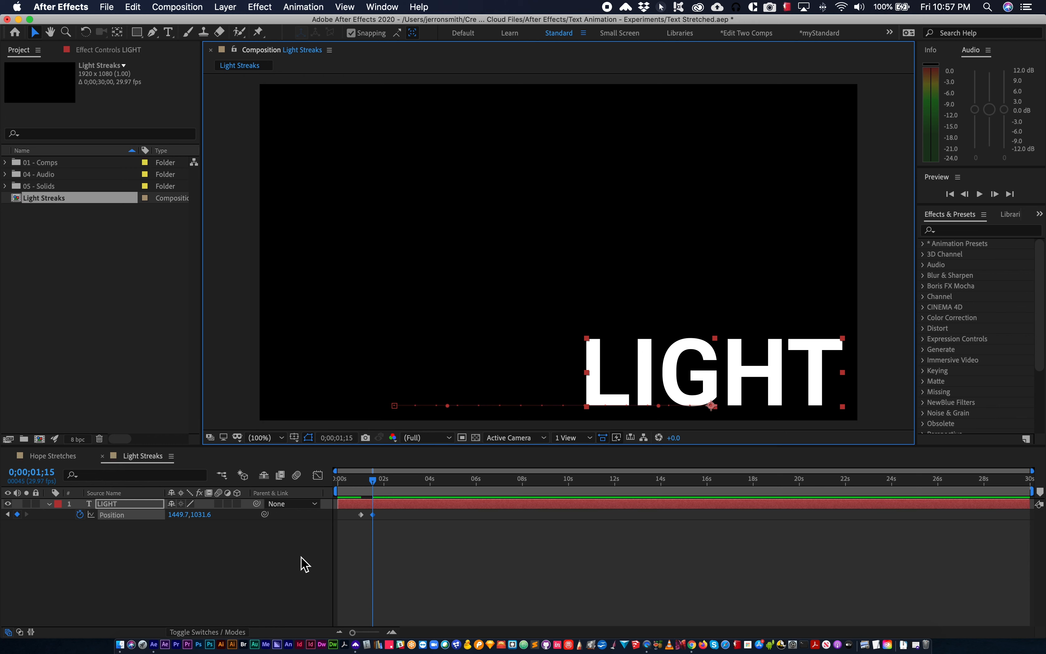
# - At 0;00;02;15, move the LIGHT text straight up to the upper-right corner, at about 1449.7, 275.6
pyautogui.click(35, 475)
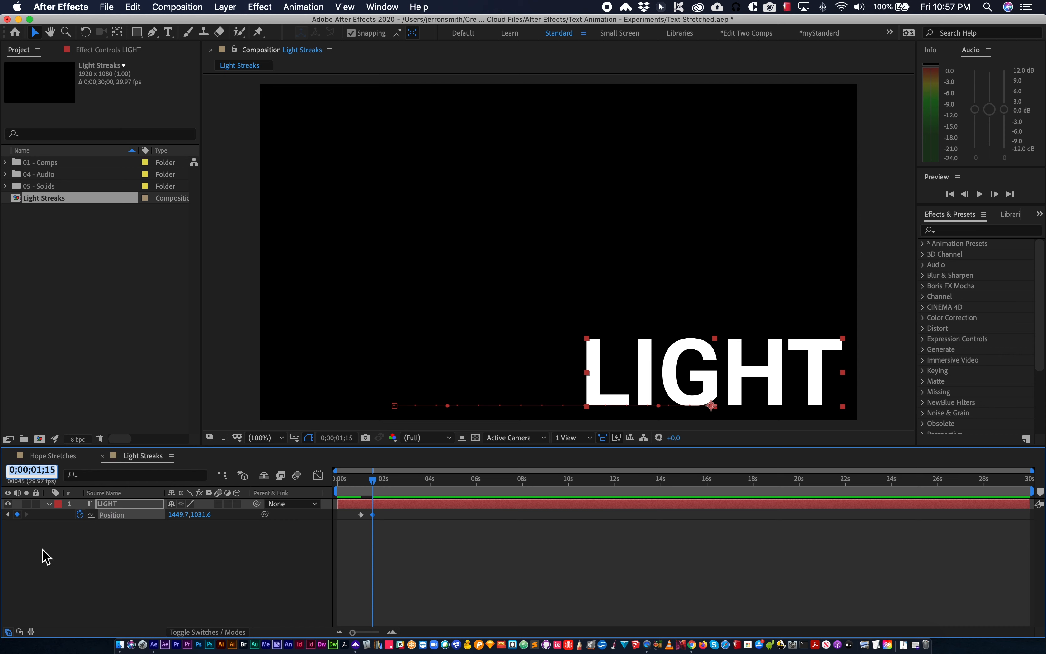
pyautogui.write('2;')
pyautogui.write('15')
pyautogui.press('Return')
pyautogui.moveTo(745, 376); pyautogui.dragTo(751, 136)
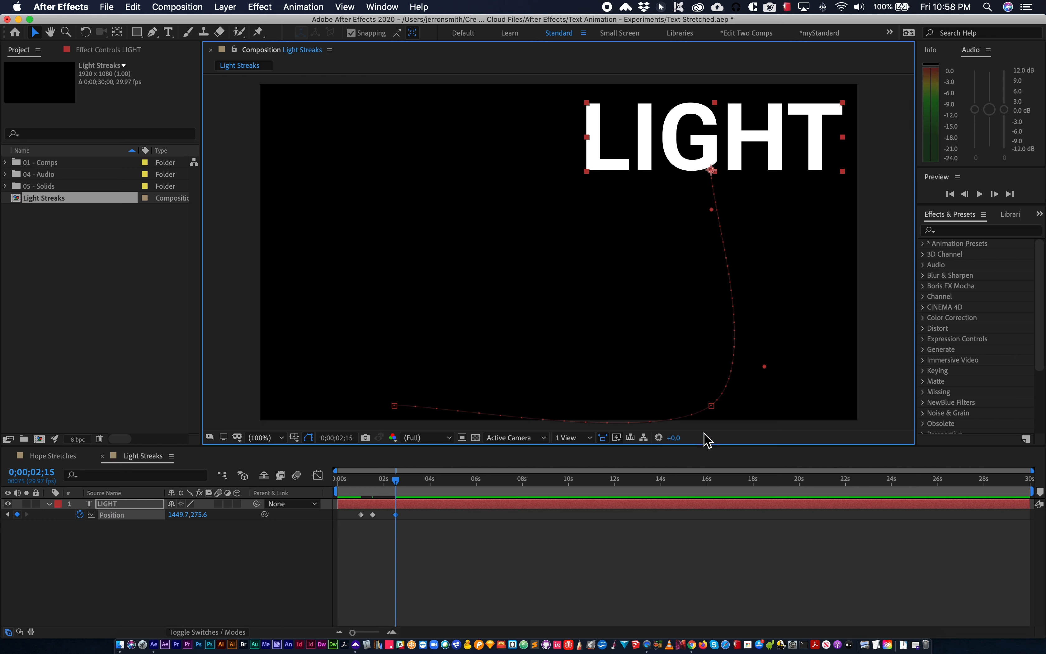
# - Set the spatial interpolation of all three Position keyframes to Linear
pyautogui.moveTo(409, 535); pyautogui.dragTo(338, 514)
pyautogui.rightClick(372, 515)
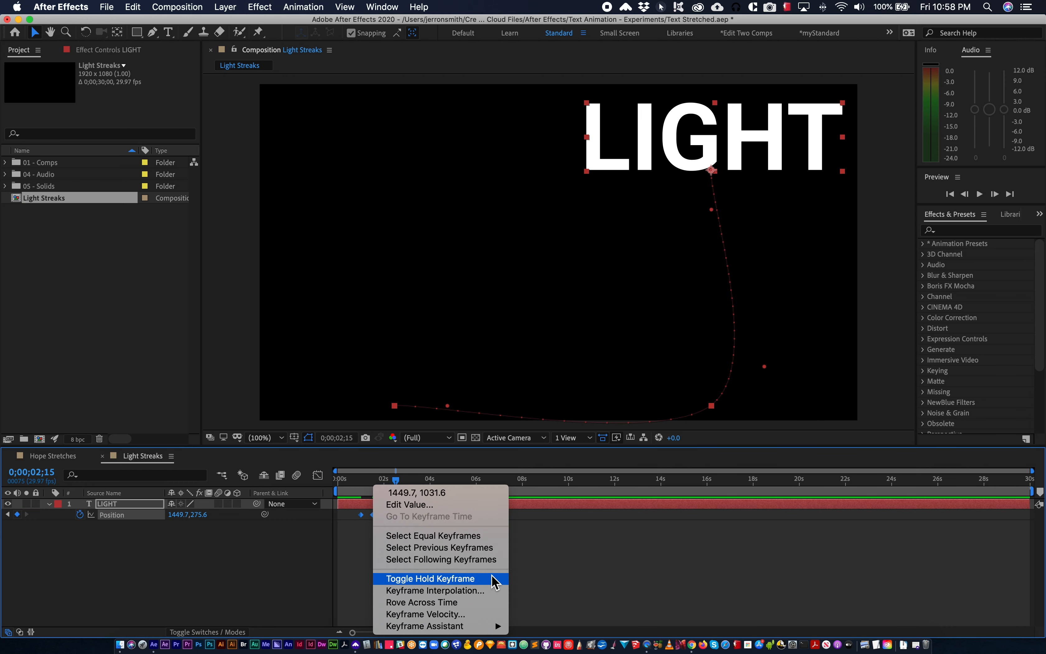
pyautogui.click(460, 591)
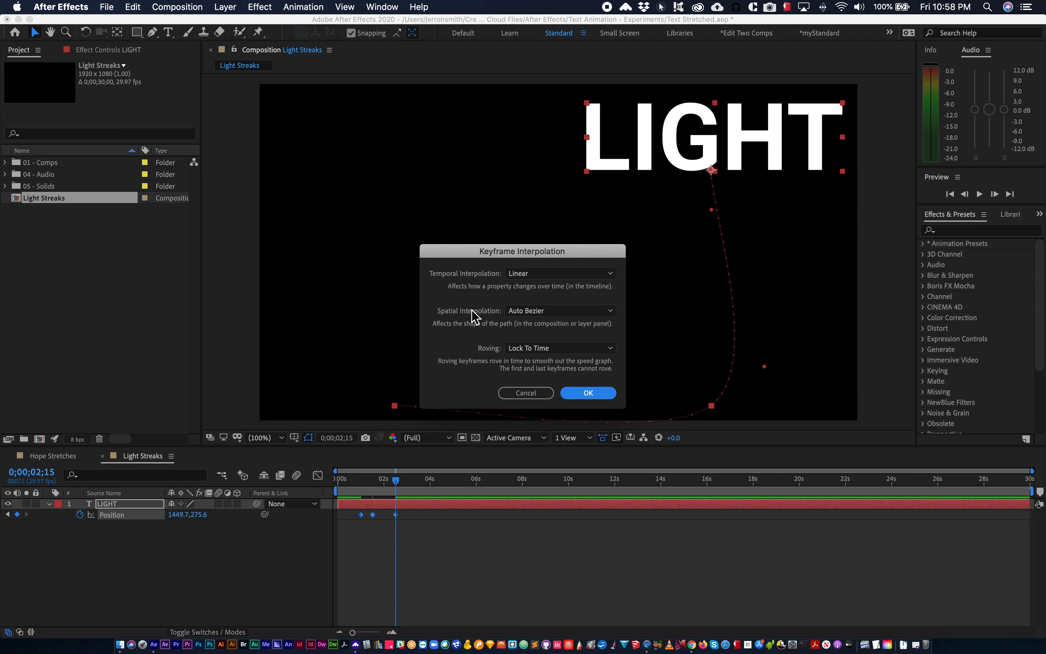
pyautogui.click(526, 311)
pyautogui.click(528, 341)
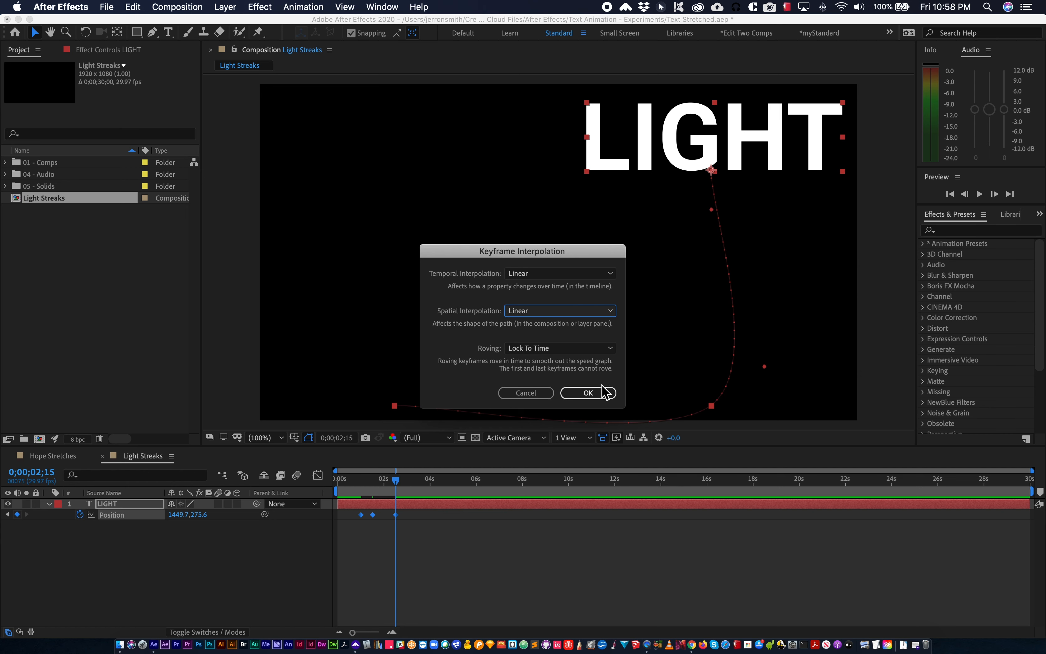
pyautogui.click(600, 392)
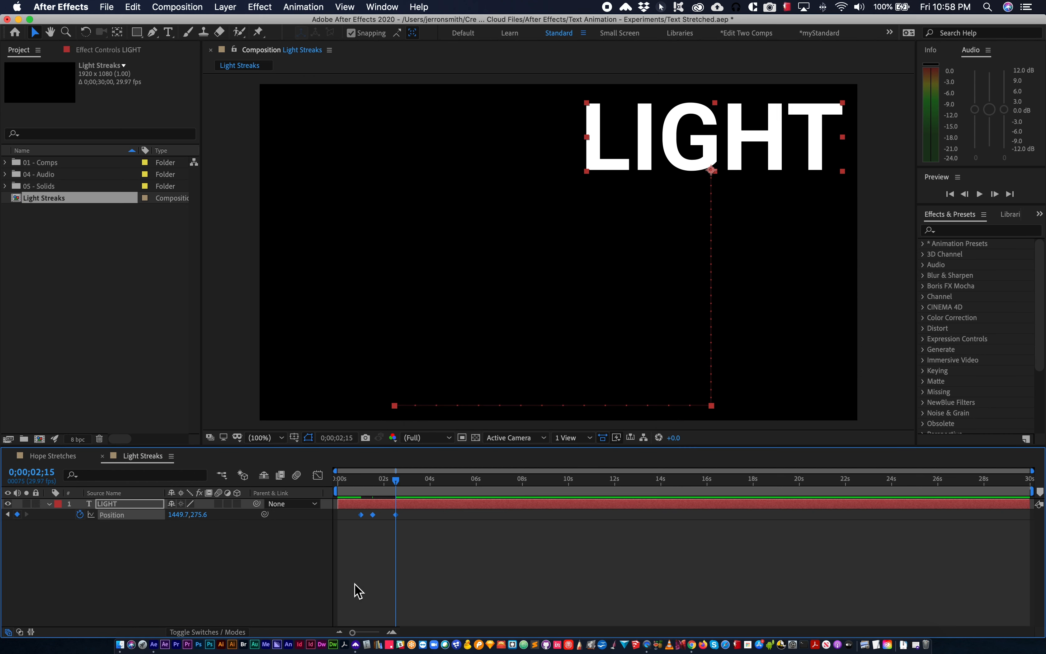
# - Move the last Position keyframe to about 4 seconds and paste a copy of the second keyframe at 0;00;02;15
pyautogui.moveTo(356, 479); pyautogui.dragTo(398, 508)
pyautogui.click(352, 536)
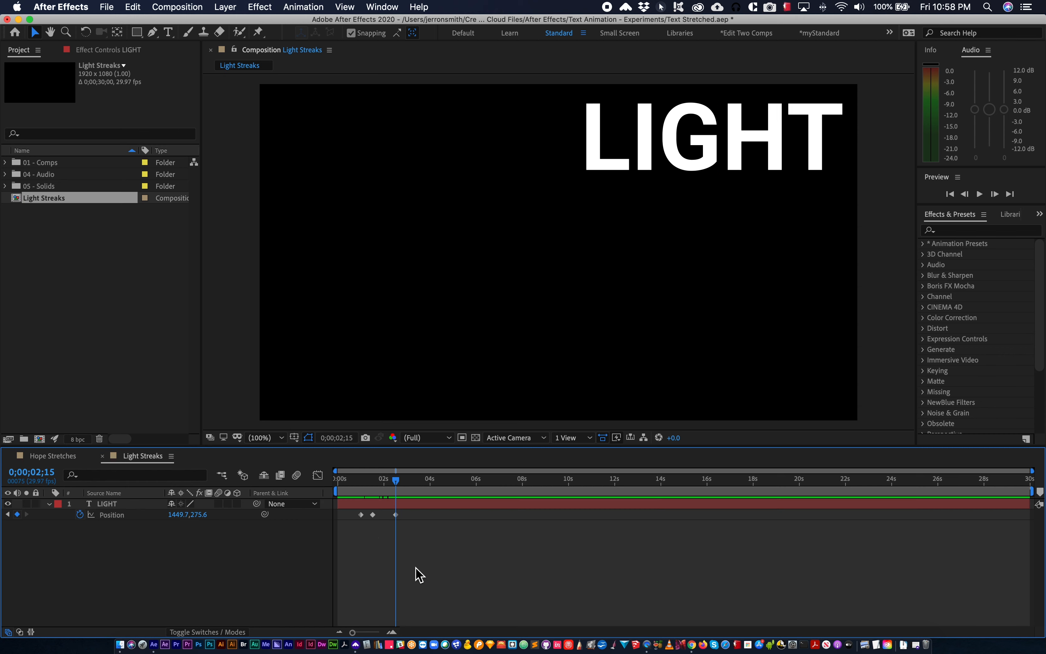
pyautogui.moveTo(397, 518); pyautogui.dragTo(430, 520)
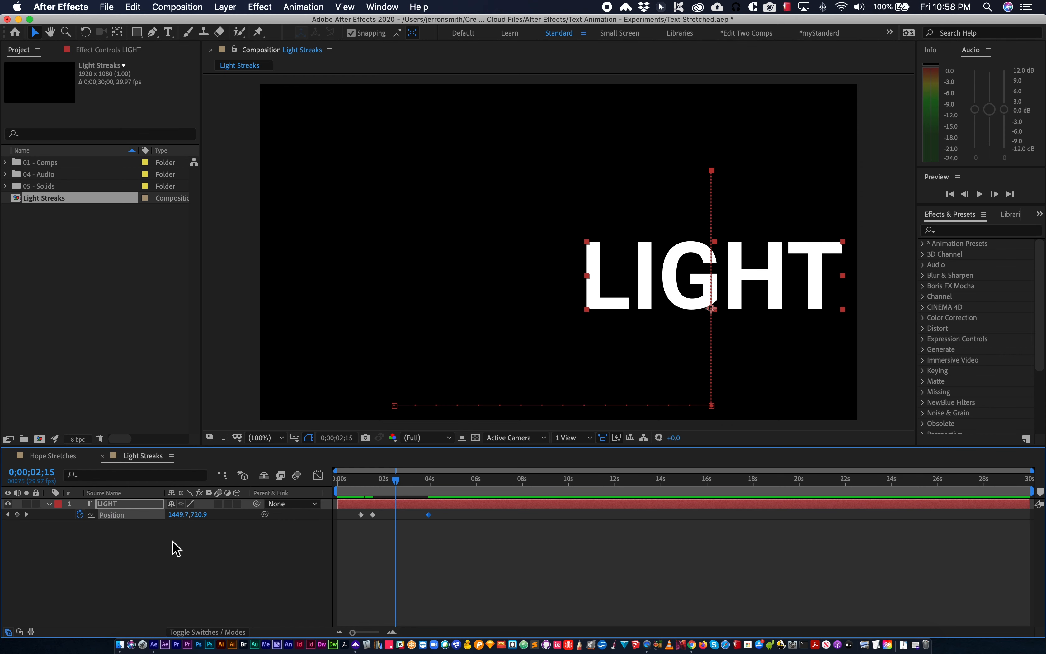
pyautogui.click(372, 515)
pyautogui.press('super+v')
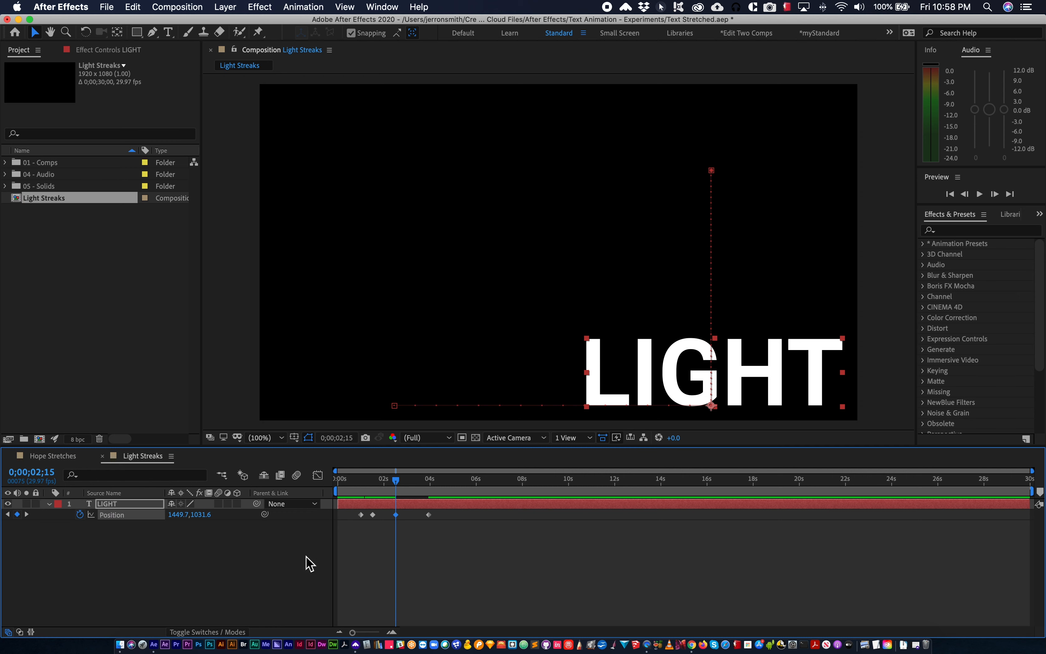
# - Set the current time to 0;00;03;15 and move the last Position keyframe to that time
pyautogui.moveTo(396, 484); pyautogui.dragTo(419, 504)
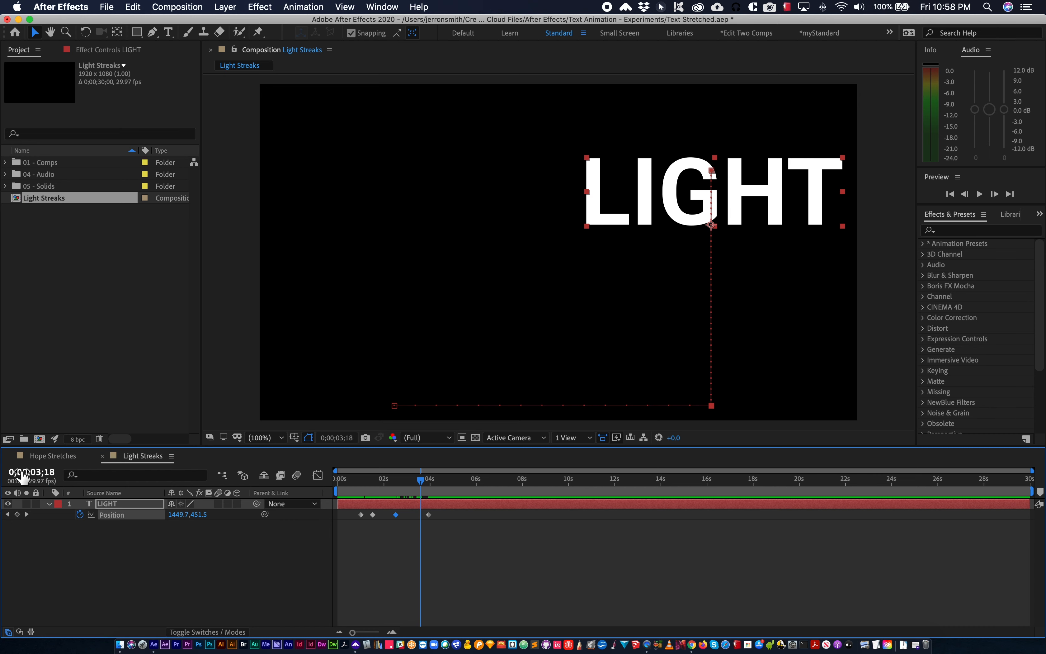
pyautogui.click(34, 473)
pyautogui.write('3;')
pyautogui.write('15')
pyautogui.press('Return')
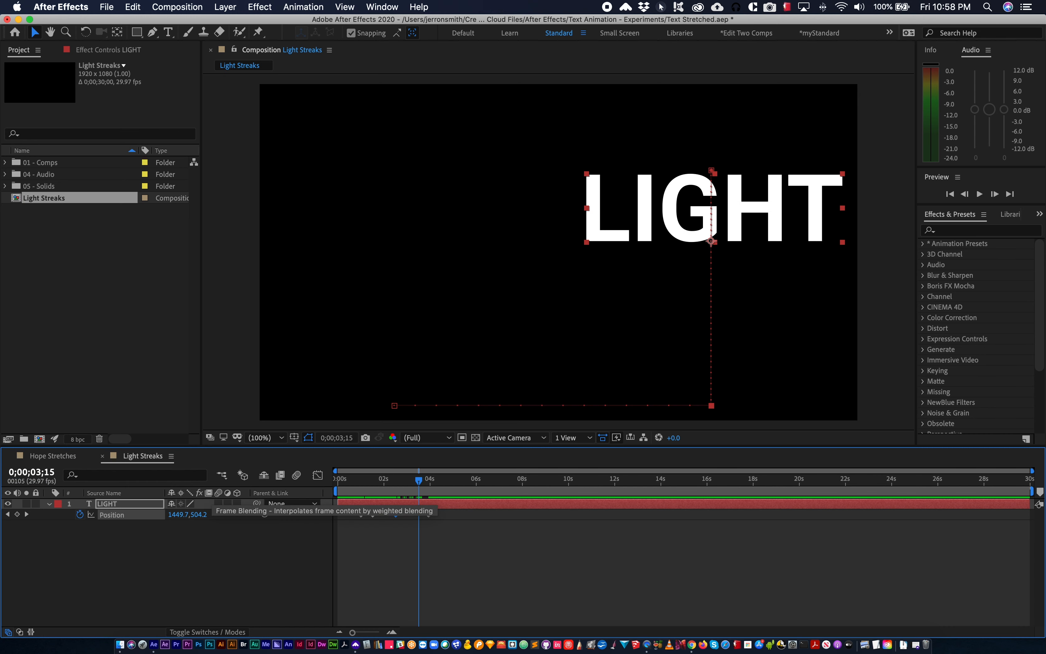
pyautogui.moveTo(428, 515); pyautogui.dragTo(418, 515)
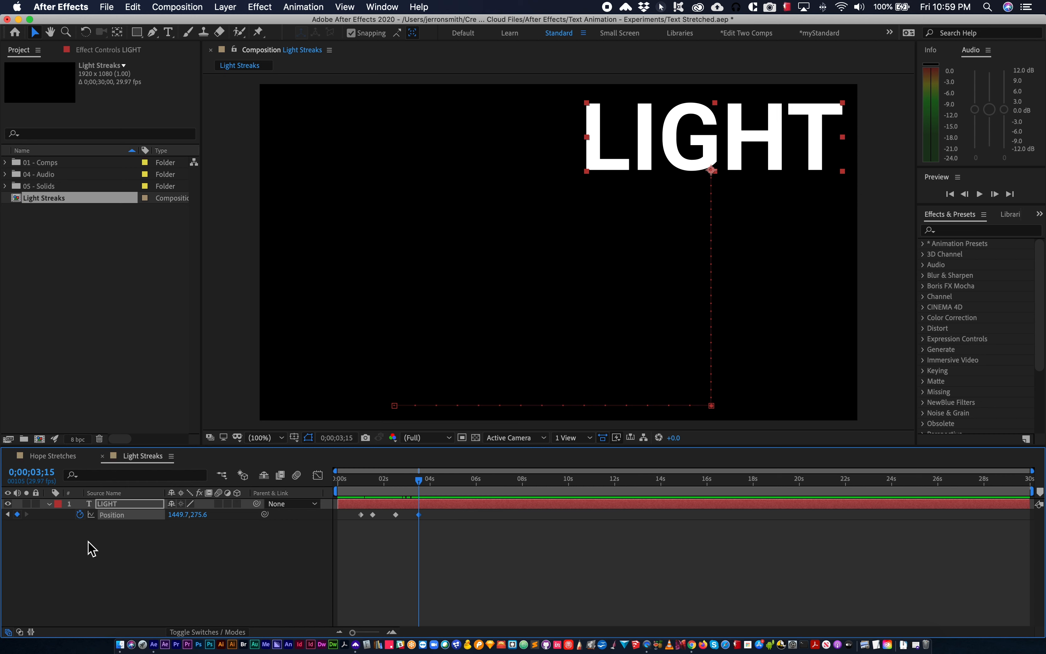
# - Turn the LIGHT text layer into a guide layer and lower its opacity to 53%
pyautogui.rightClick(120, 506)
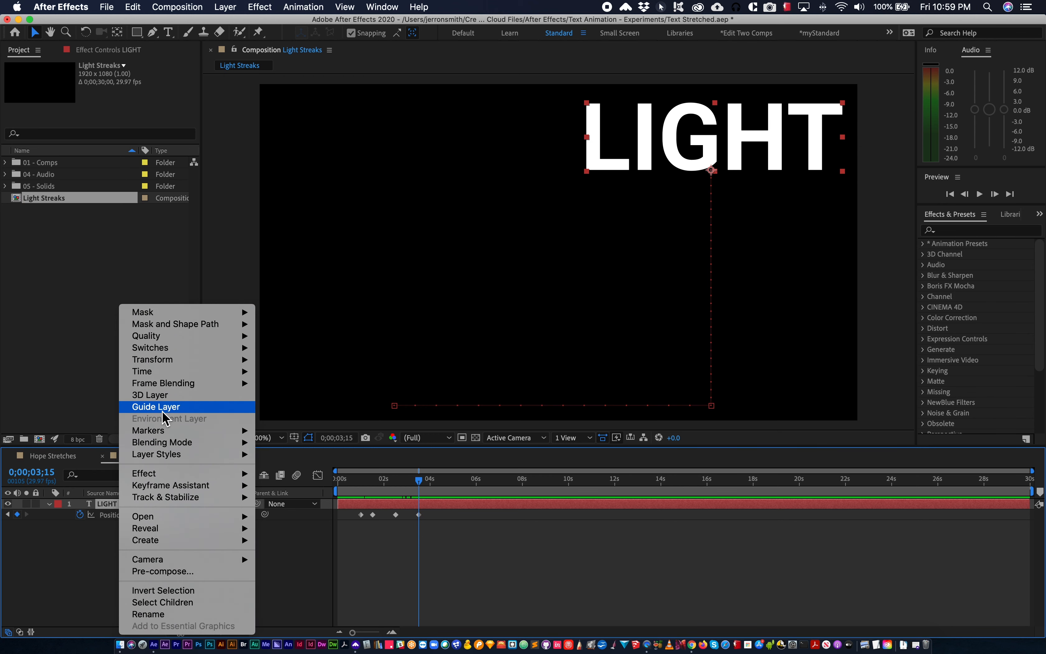
pyautogui.click(174, 406)
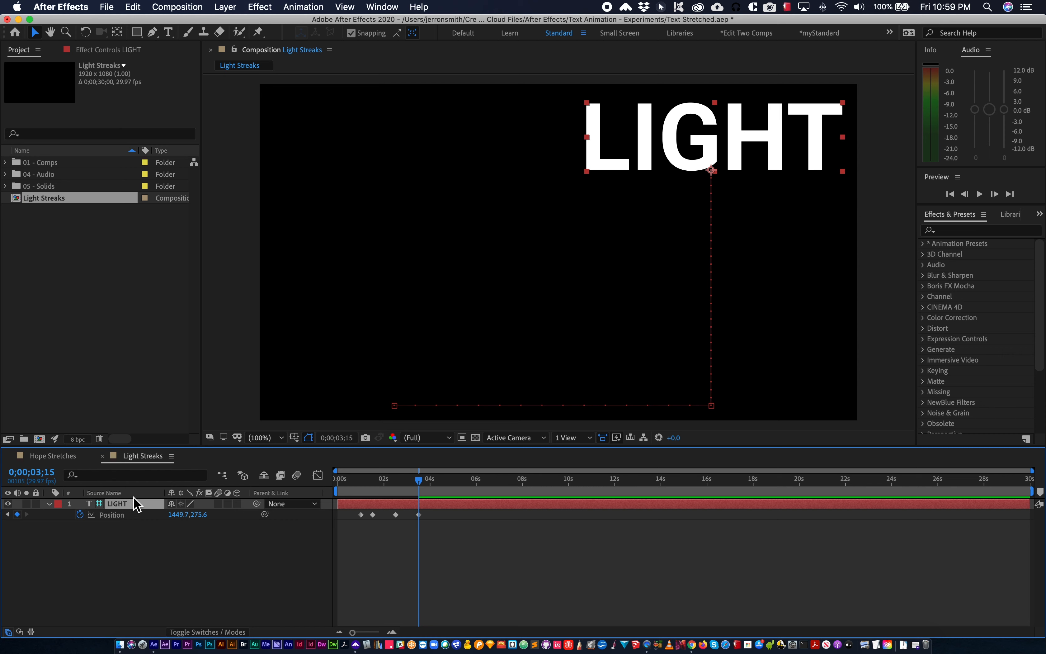
pyautogui.press('t')
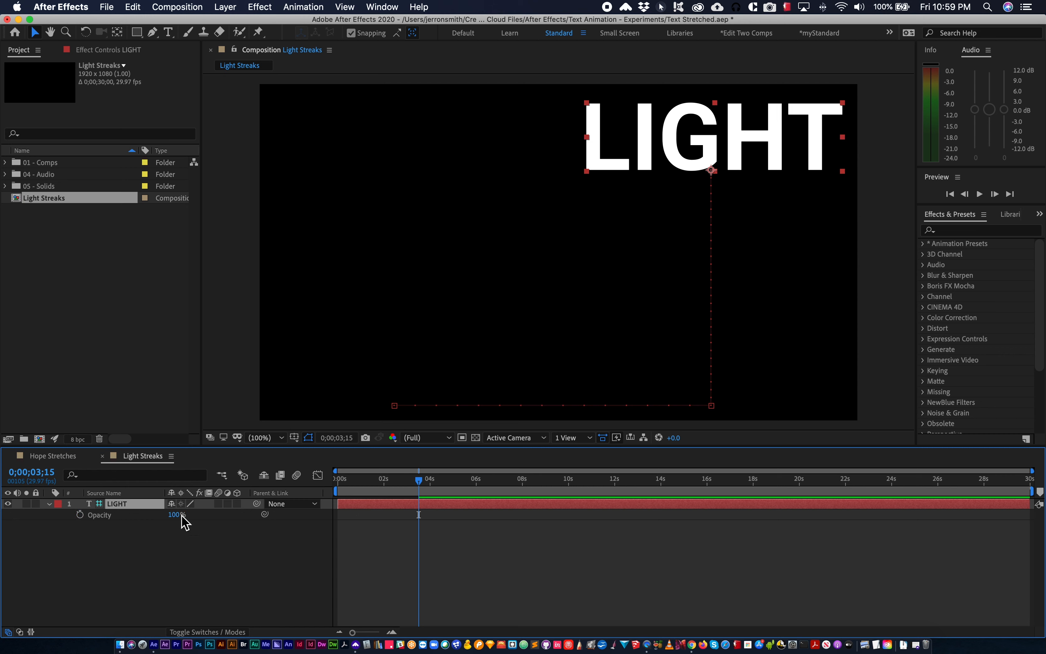
pyautogui.moveTo(177, 515); pyautogui.dragTo(158, 531)
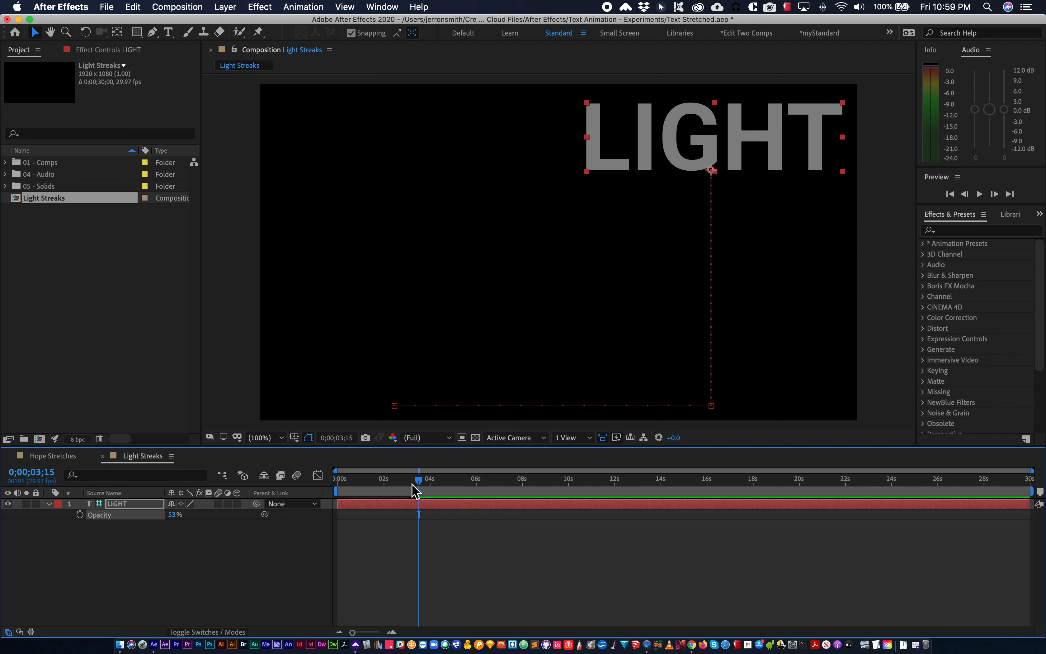
# - Return to 0;00;00;00 and create masks from the text of the LIGHT layer
pyautogui.moveTo(414, 481); pyautogui.dragTo(282, 499)
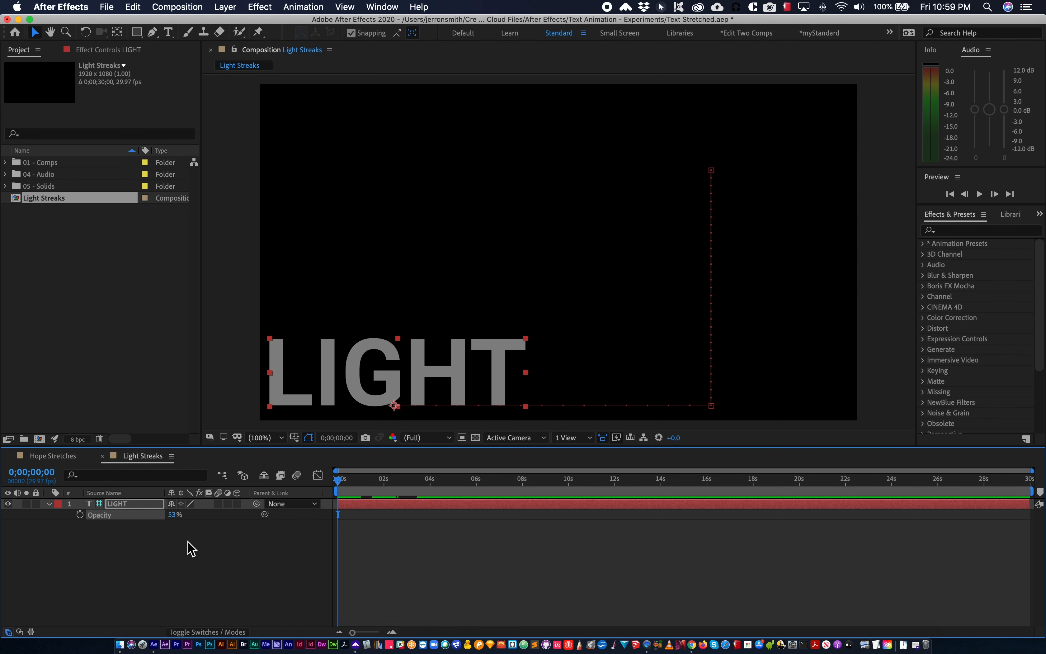
pyautogui.click(151, 557)
pyautogui.click(127, 505)
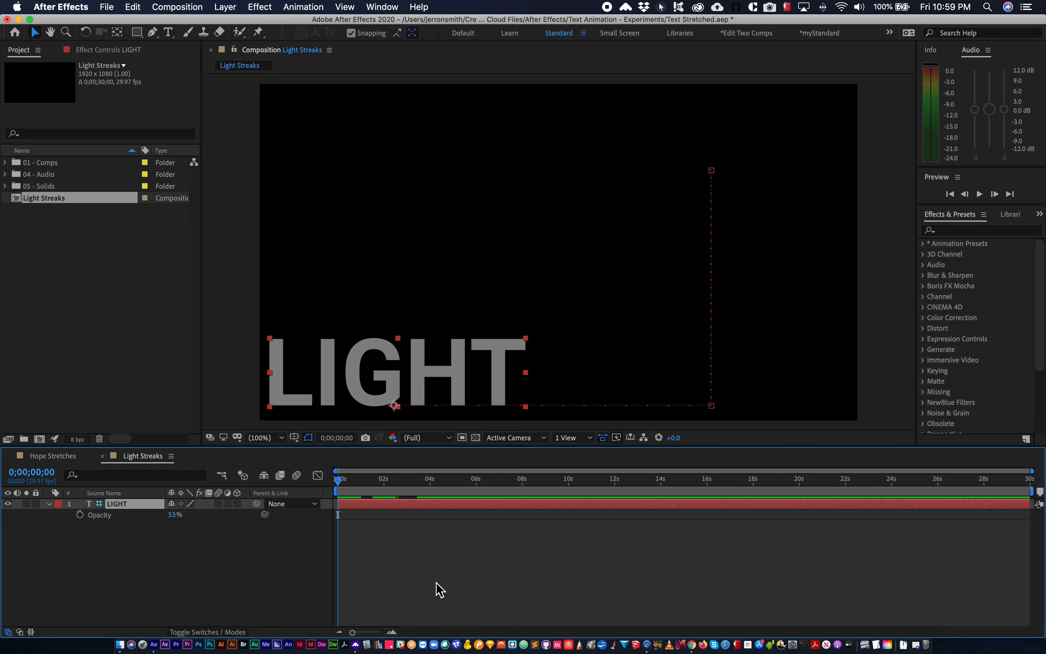
pyautogui.rightClick(123, 511)
pyautogui.moveTo(198, 543)
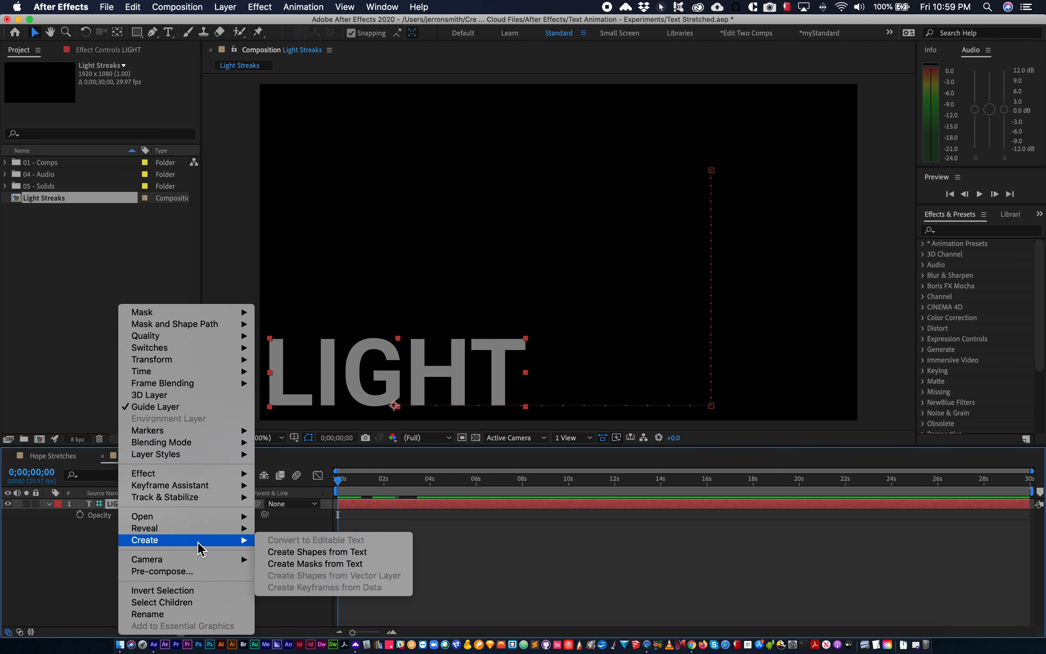
pyautogui.click(325, 563)
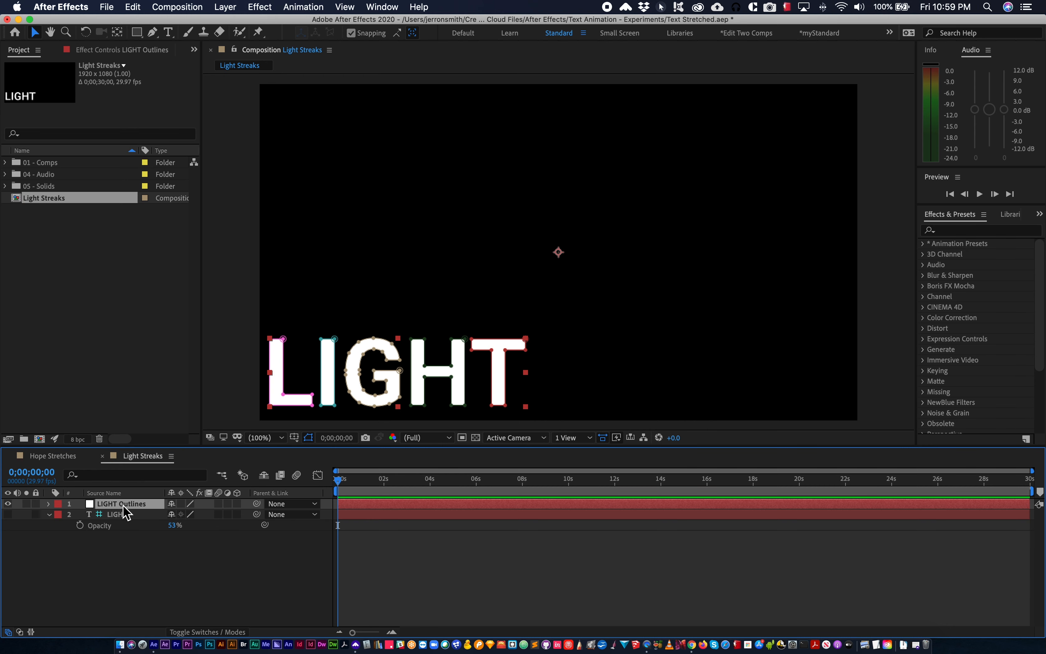
# - Examine the individual letter masks and their Mask Path properties on the LIGHT Outlines layer
pyautogui.click(222, 7)
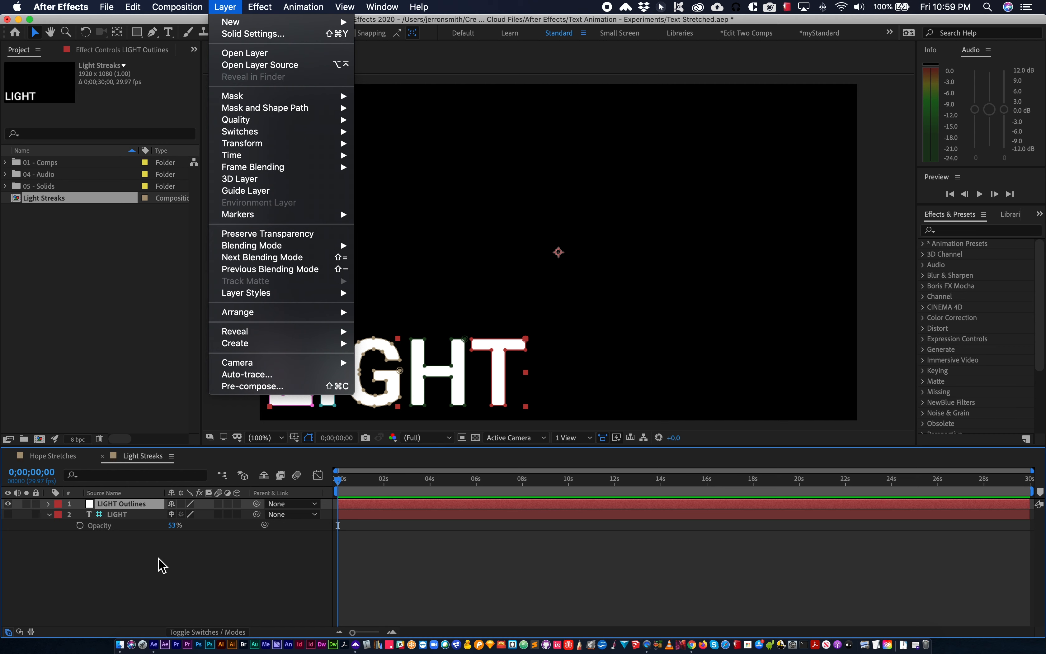
pyautogui.click(163, 575)
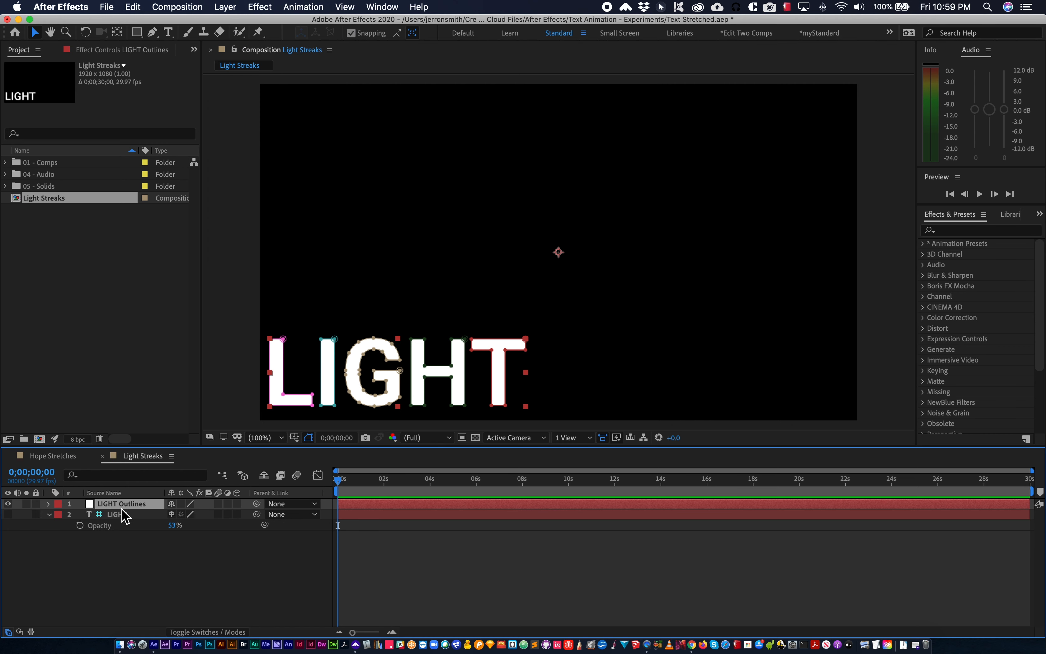
pyautogui.press('m')
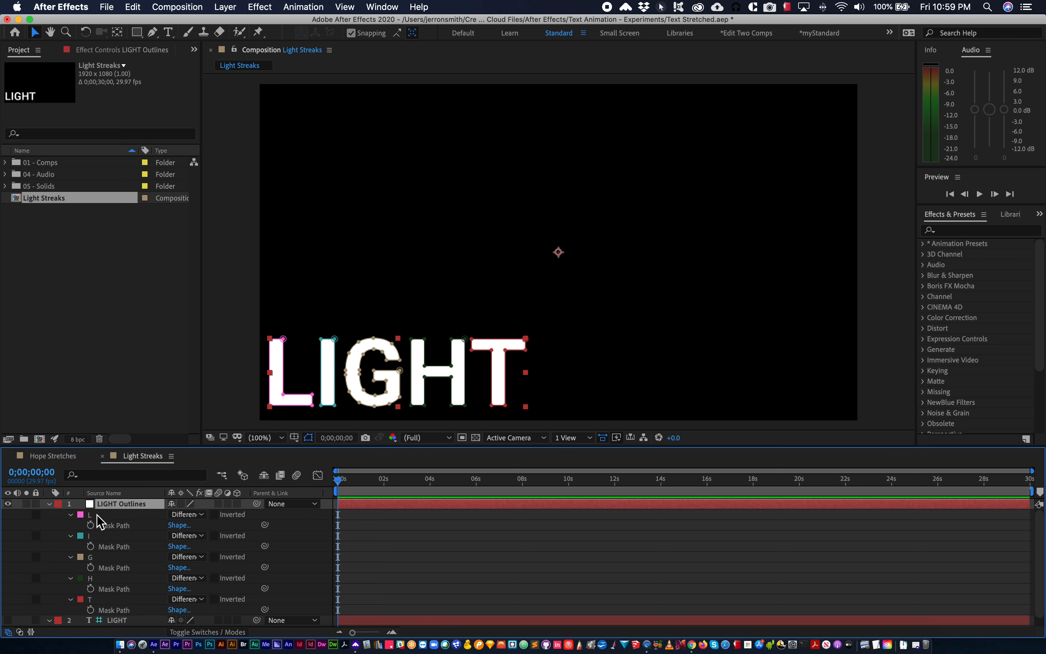
pyautogui.scroll(-1, 130, 583)
pyautogui.scroll(1, 130, 584)
pyautogui.click(139, 517)
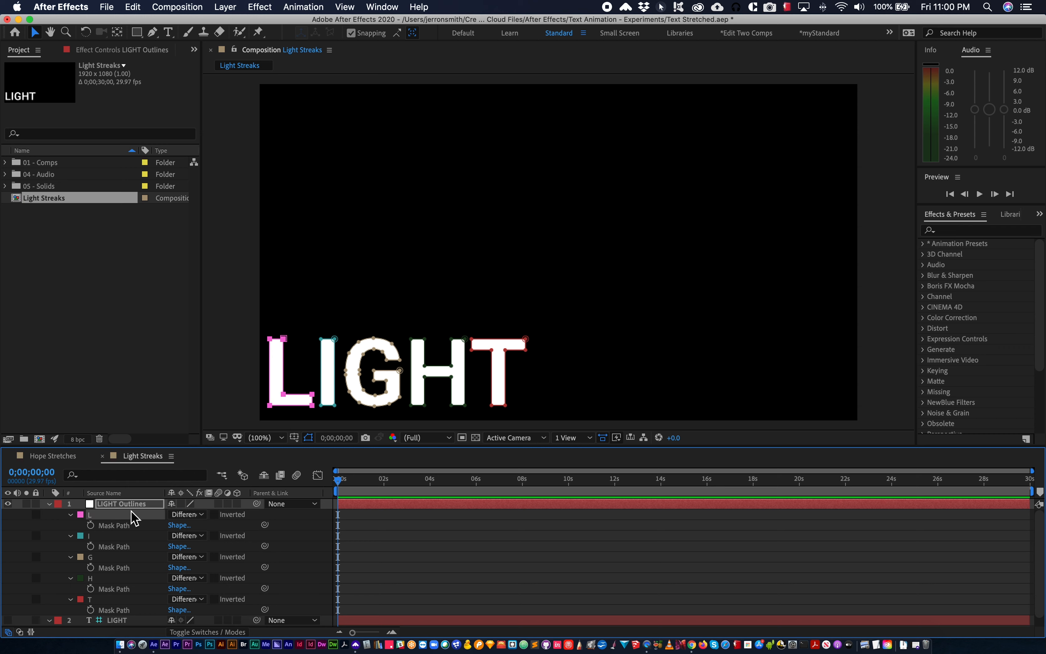
pyautogui.click(49, 503)
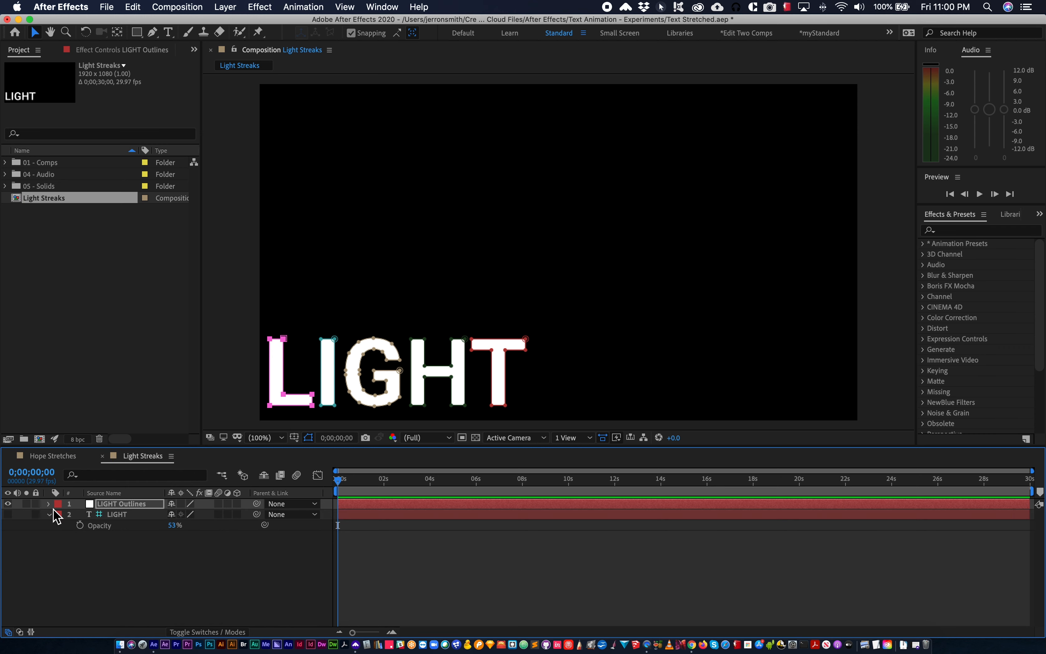
# - Add layer markers to the LIGHT text layer at its four Position keyframes: 0;00;01;00, 0;00;01;15, 0;00;02;15 and 0;00;03;15
pyautogui.click(124, 515)
pyautogui.press('p')
pyautogui.press('k')
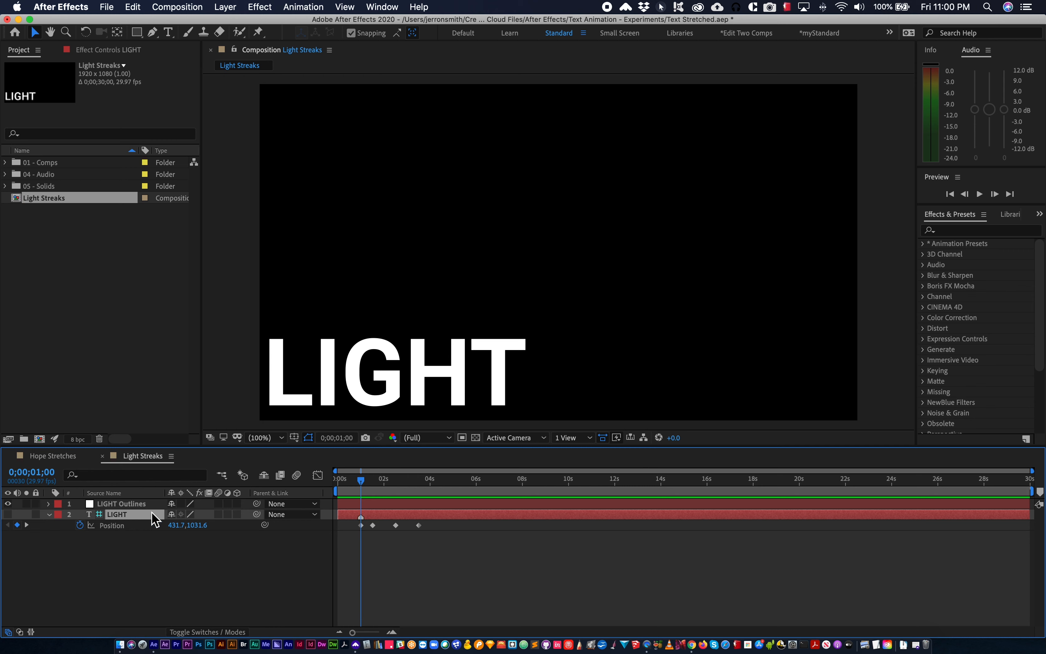
pyautogui.press('k')
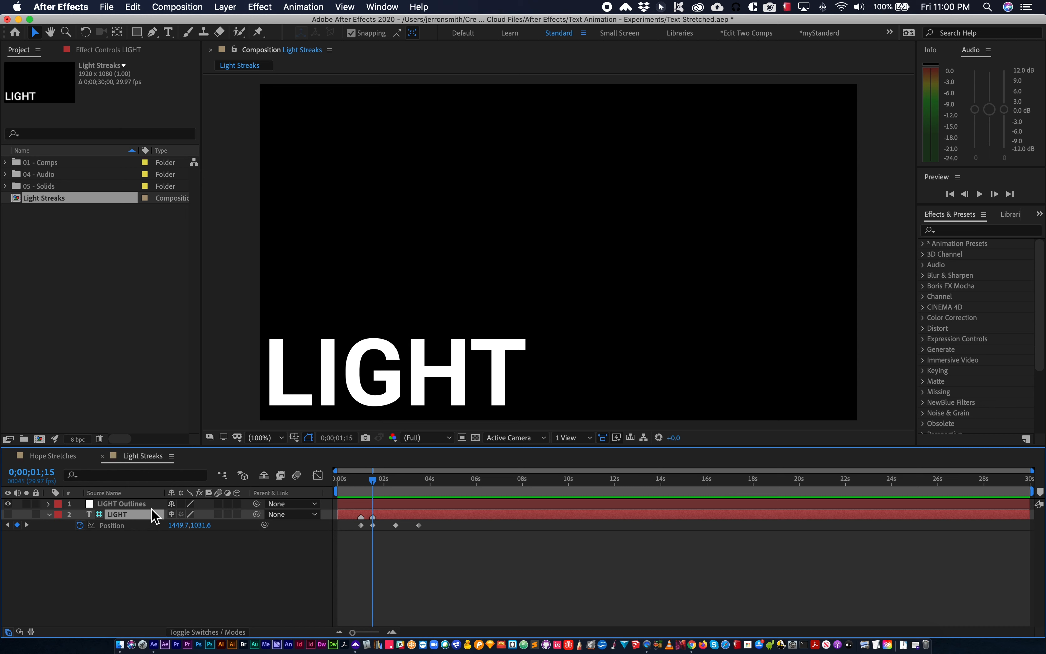
pyautogui.press('k')
pyautogui.press('k')
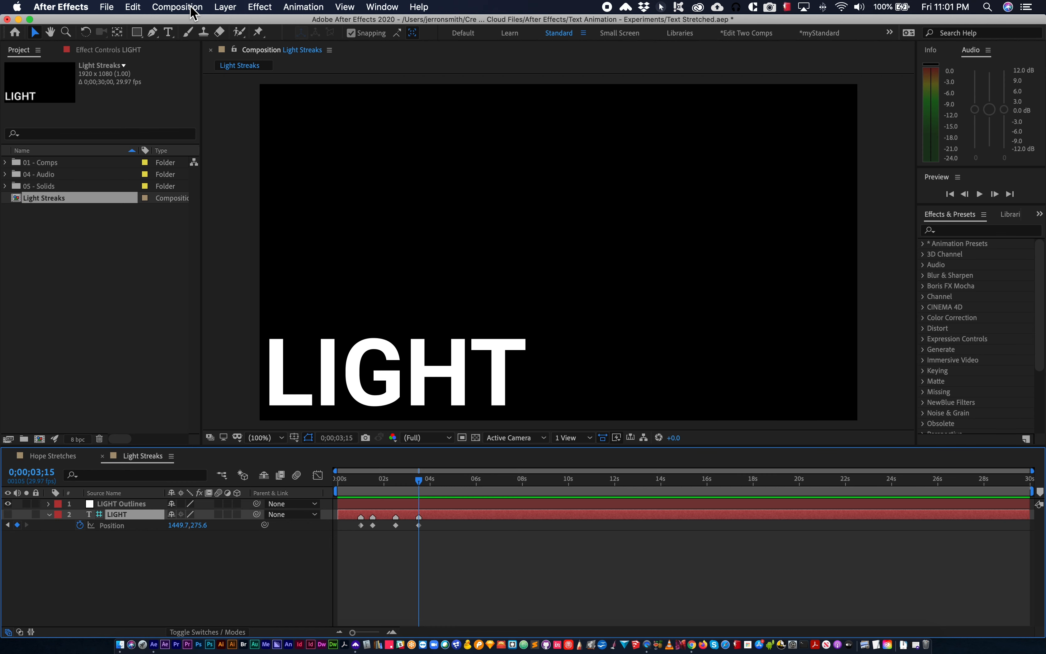
pyautogui.click(225, 9)
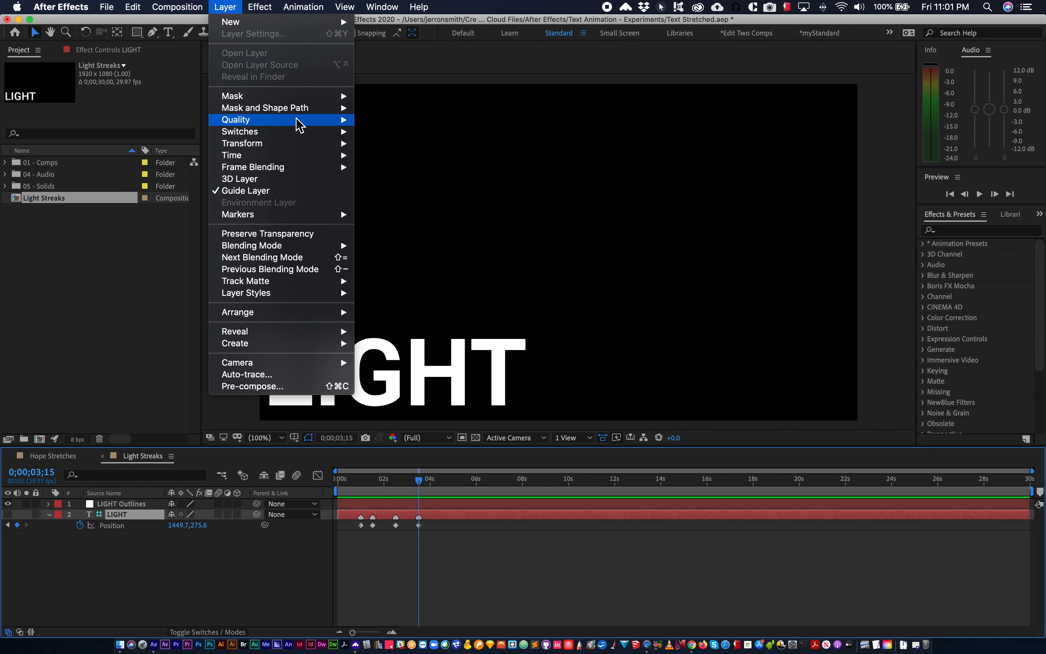
pyautogui.moveTo(266, 215)
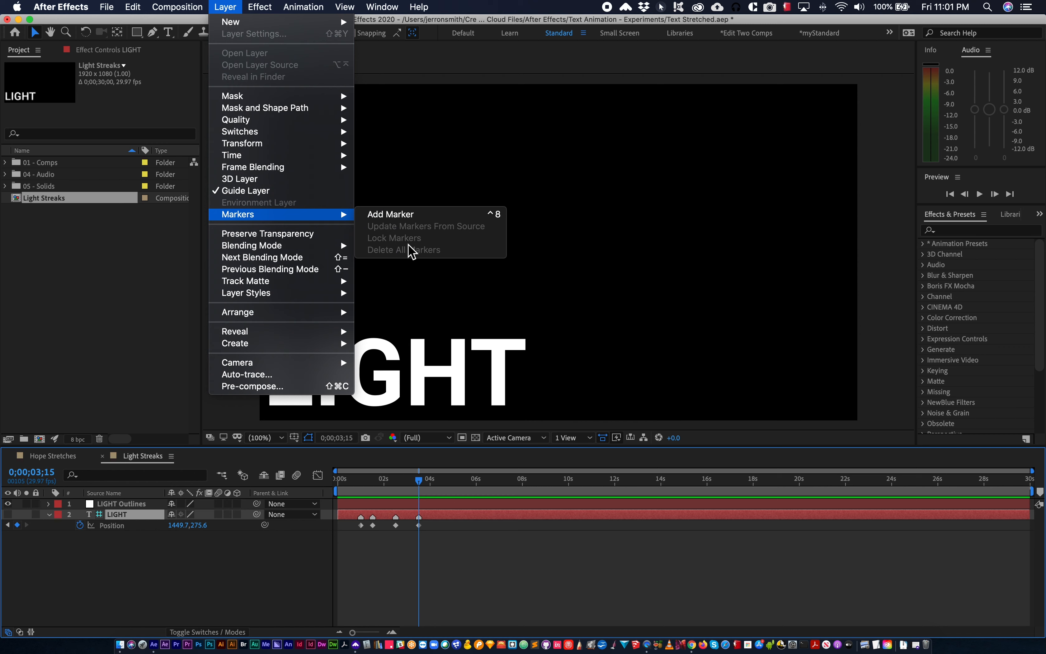
pyautogui.click(386, 550)
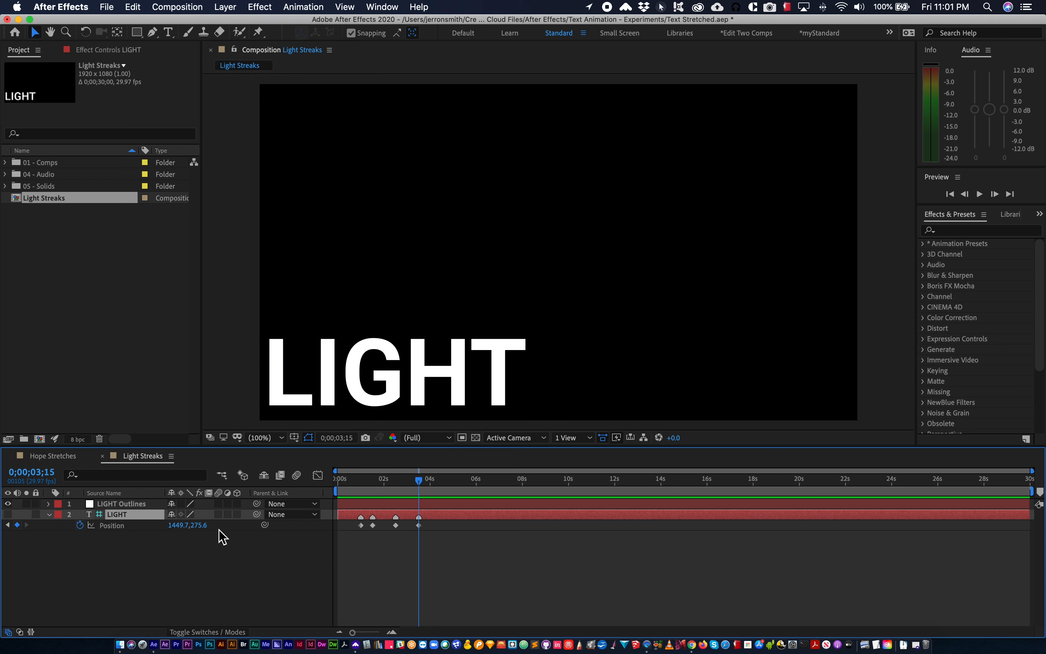
# - At 0;00;01;00, turn the LIGHT text layer's visibility back on and change its fill colour to red (FF0000)
pyautogui.click(48, 515)
pyautogui.moveTo(380, 485); pyautogui.dragTo(361, 484)
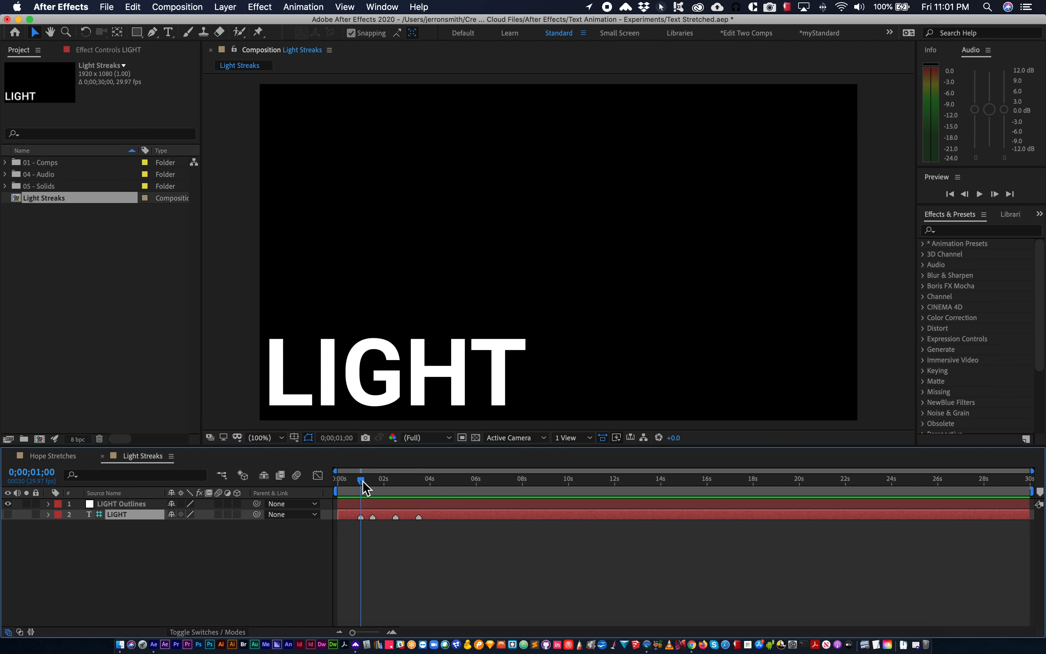
pyautogui.click(122, 504)
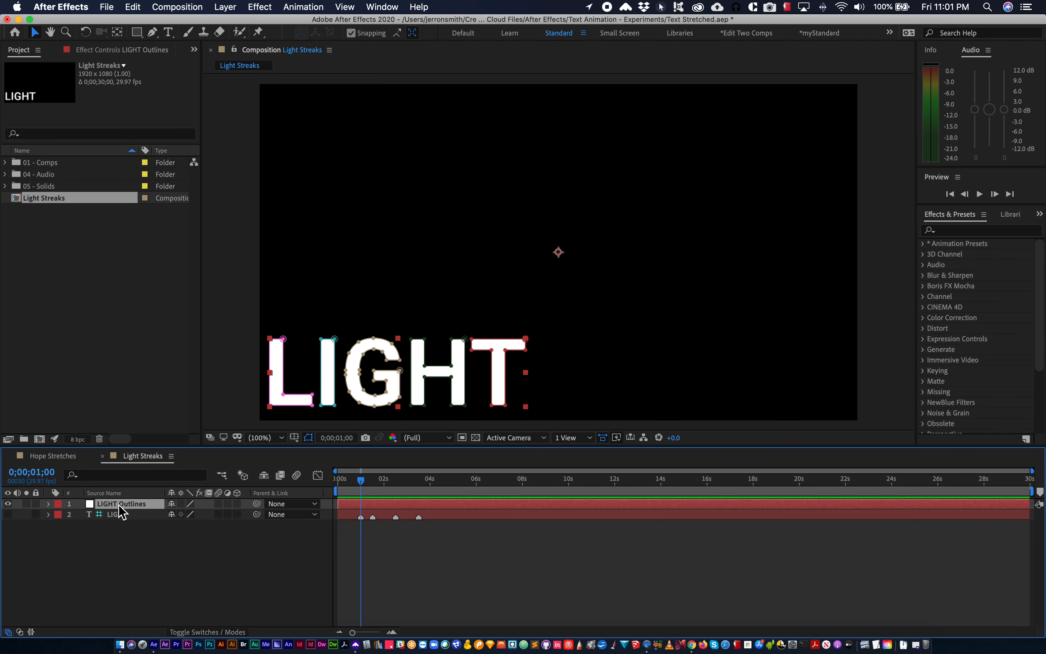
pyautogui.click(7, 514)
pyautogui.click(120, 516)
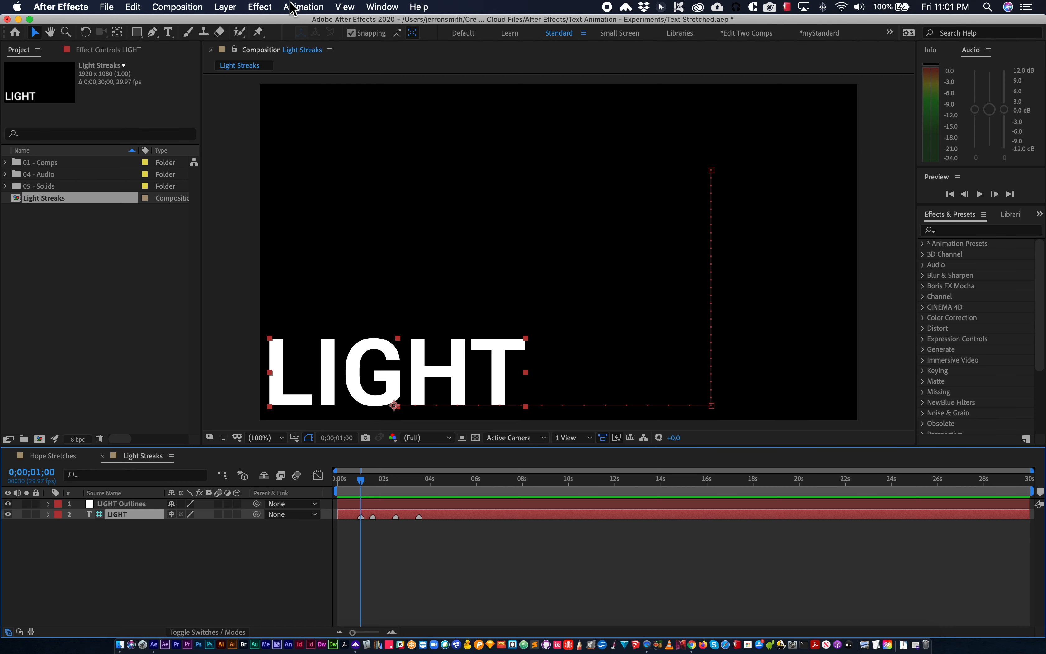
pyautogui.click(168, 32)
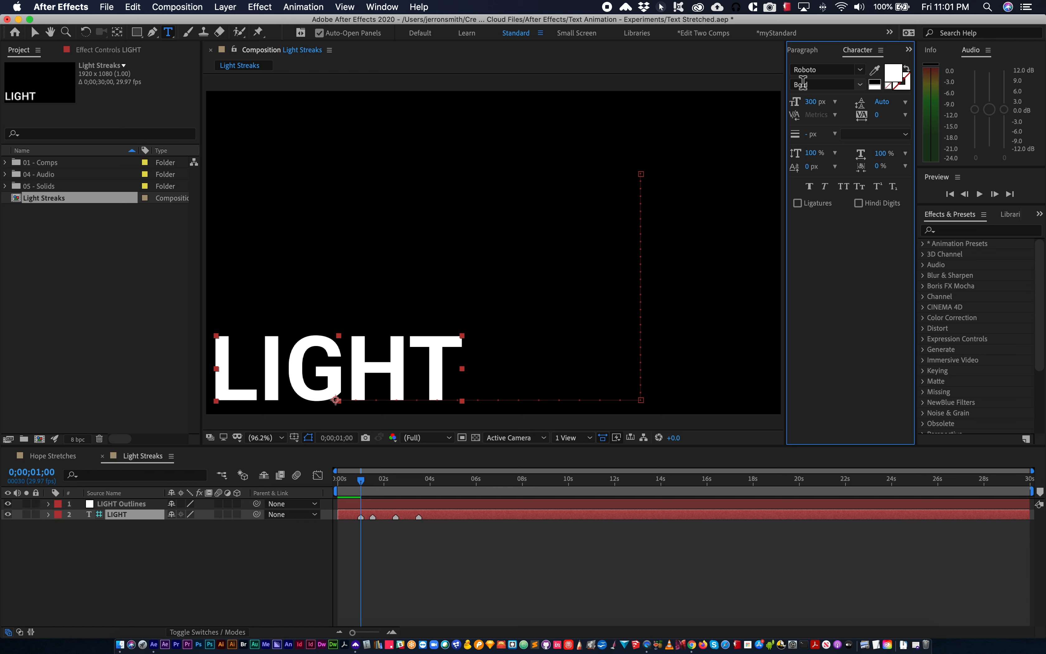
pyautogui.click(892, 74)
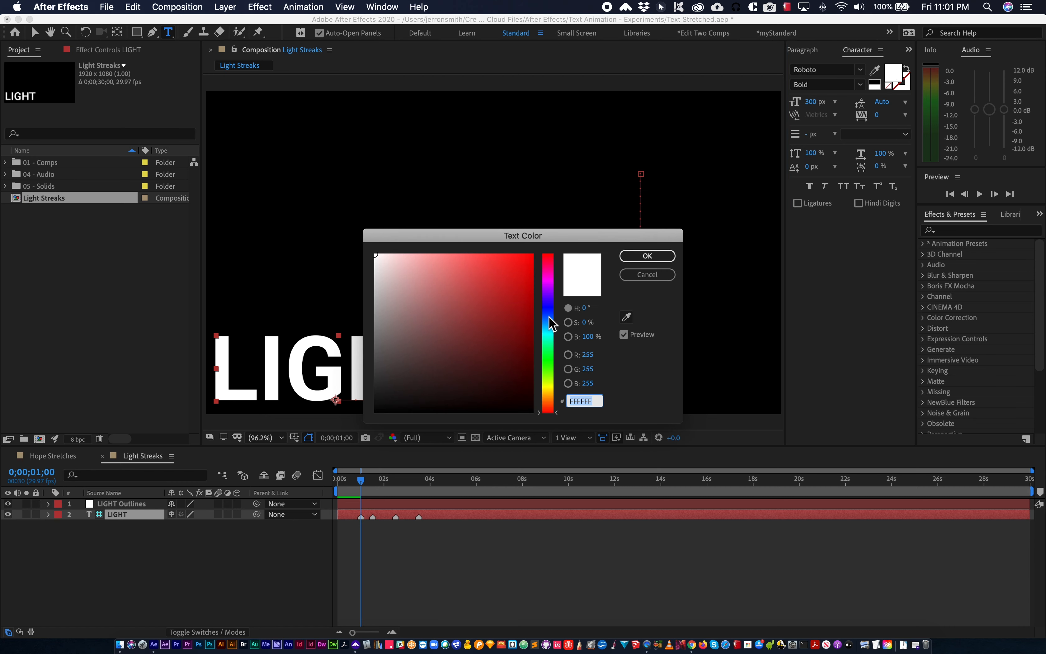
pyautogui.moveTo(515, 276); pyautogui.dragTo(533, 255)
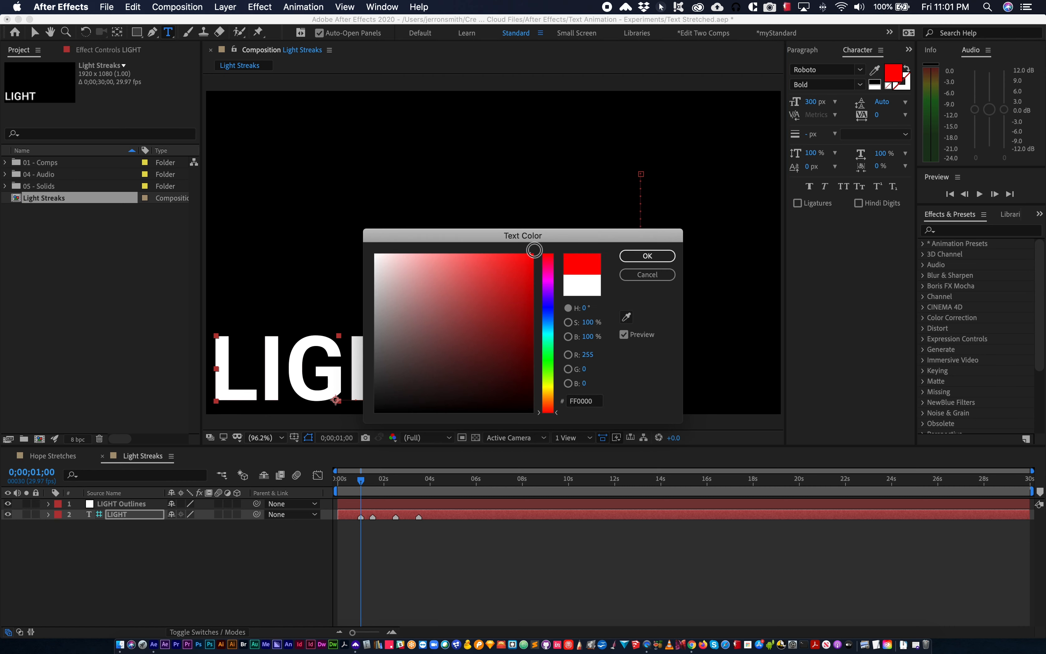
pyautogui.click(647, 256)
# - Enable Mask Path keyframes at 0;00;01;00 for all five letter masks of the LIGHT Outlines layer
pyautogui.moveTo(363, 480); pyautogui.dragTo(365, 491)
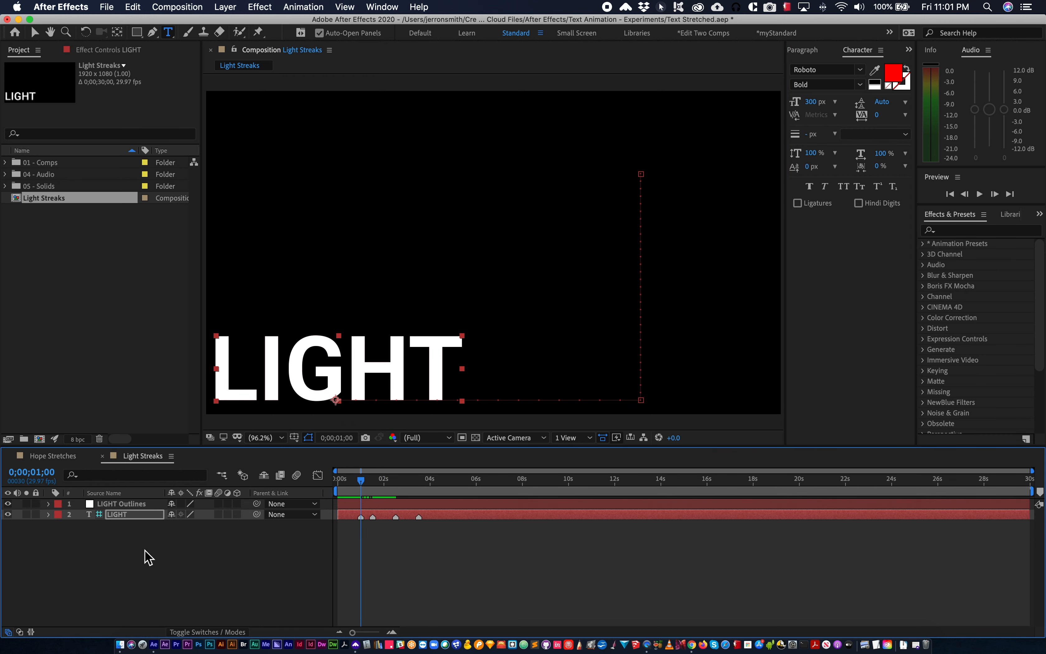
pyautogui.click(125, 504)
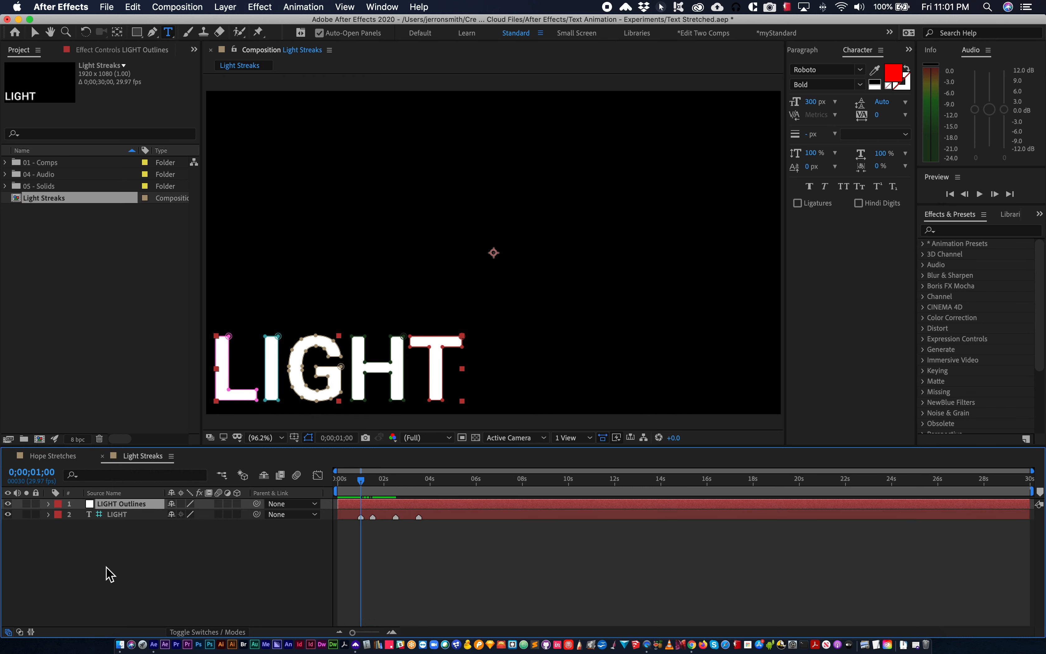
pyautogui.press('m')
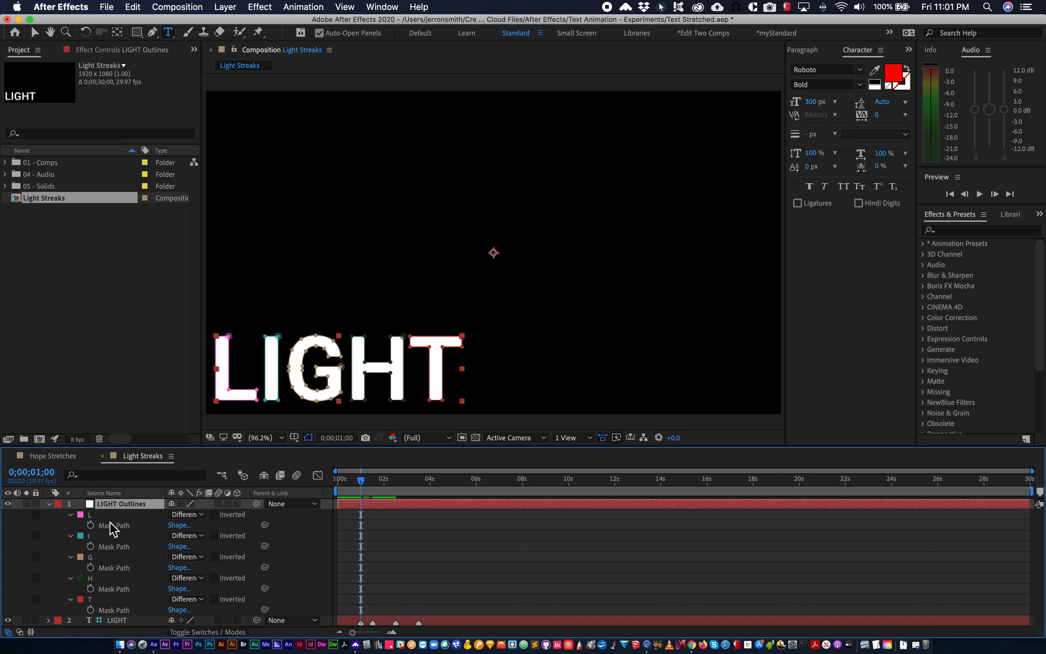
pyautogui.click(88, 514)
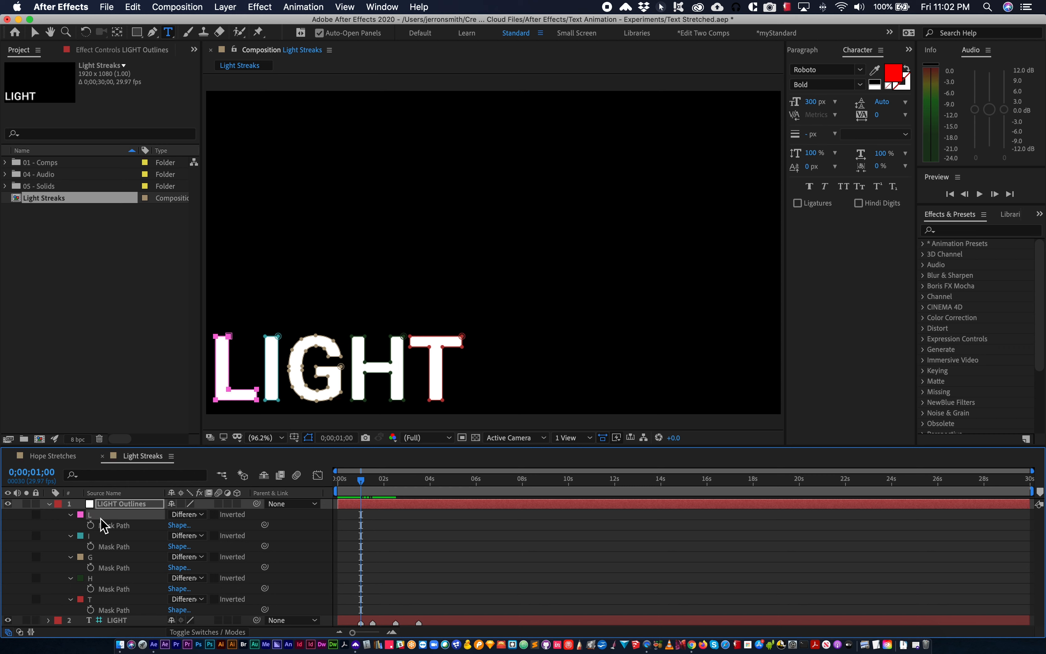
pyautogui.keyDown('shift'); pyautogui.click(104, 599); pyautogui.keyUp('shift')
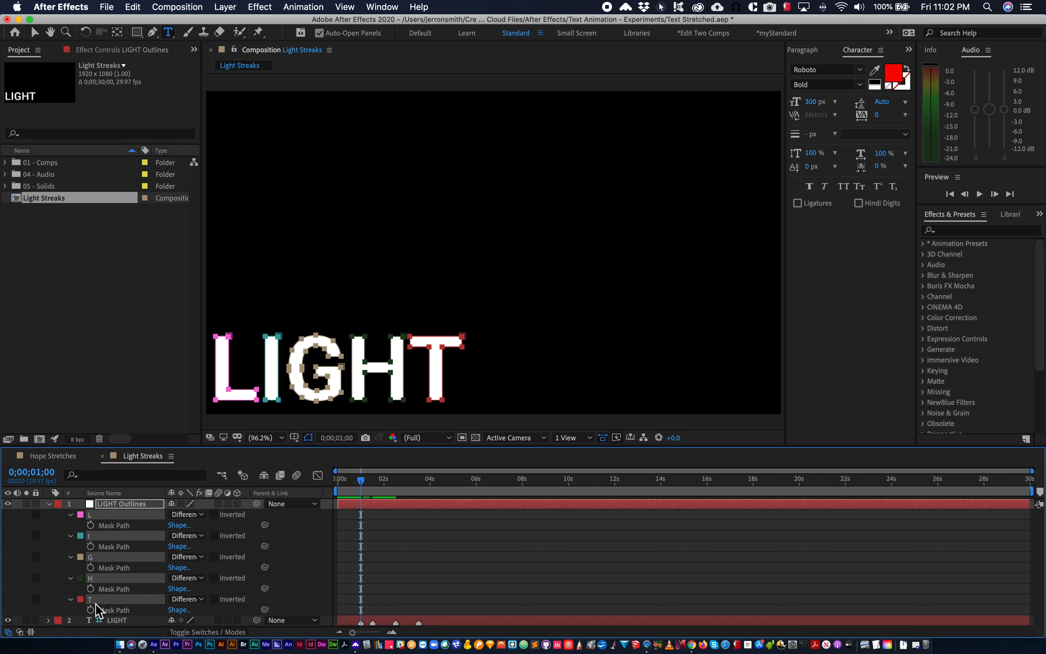
pyautogui.click(91, 609)
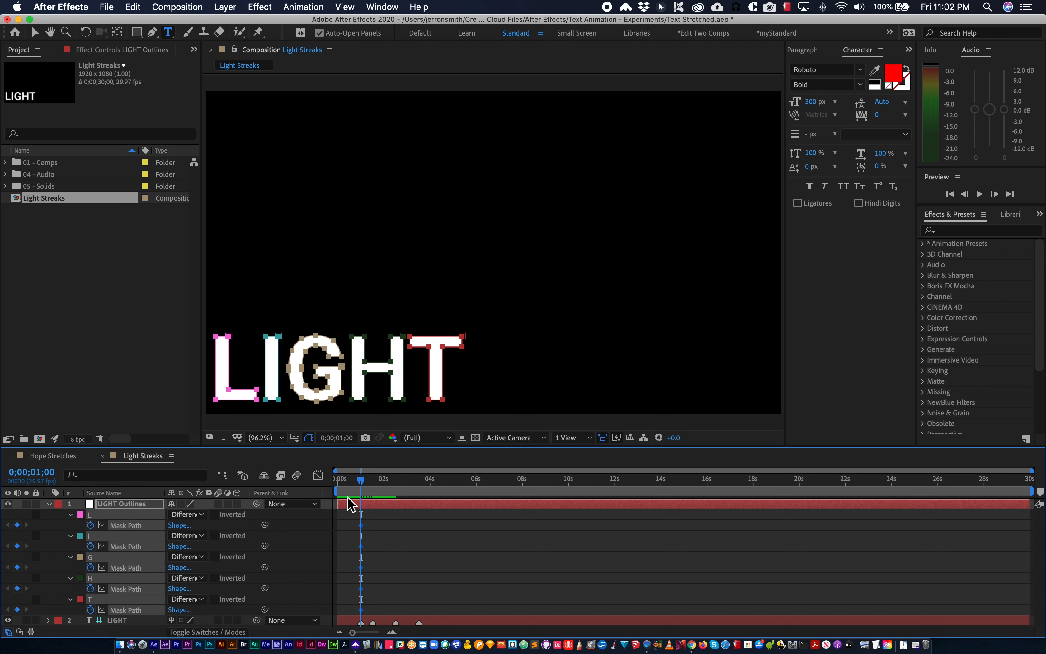
# - At 0;00;01;15, shift the G, H and T masks and the I mask's right edge rightward to align with the red guide text
pyautogui.moveTo(362, 486); pyautogui.dragTo(371, 487)
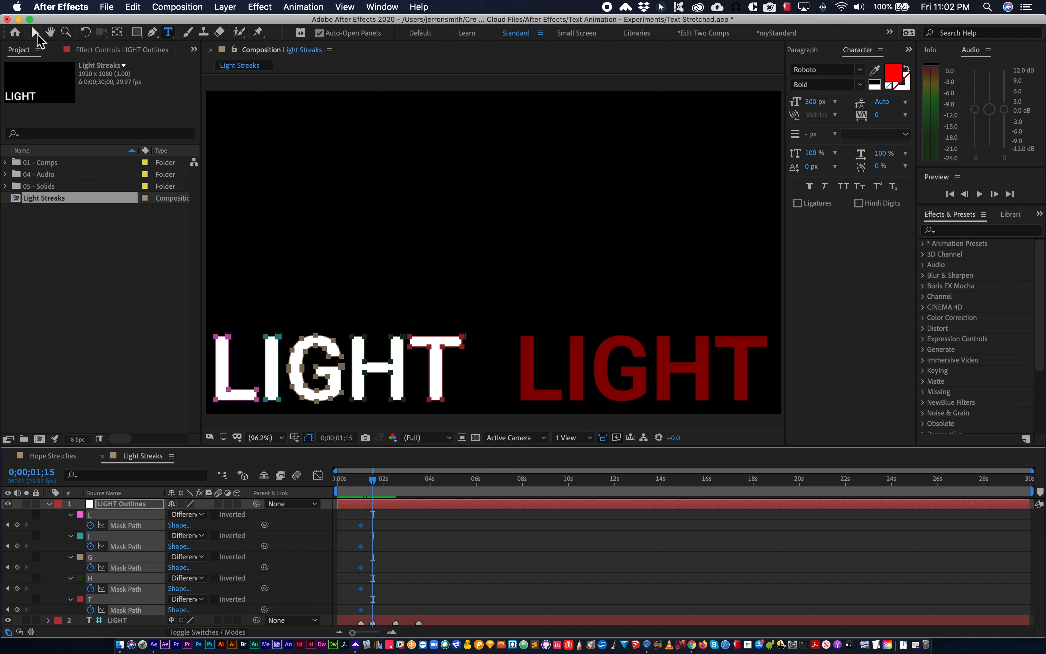
pyautogui.click(35, 33)
pyautogui.moveTo(488, 320); pyautogui.dragTo(374, 411)
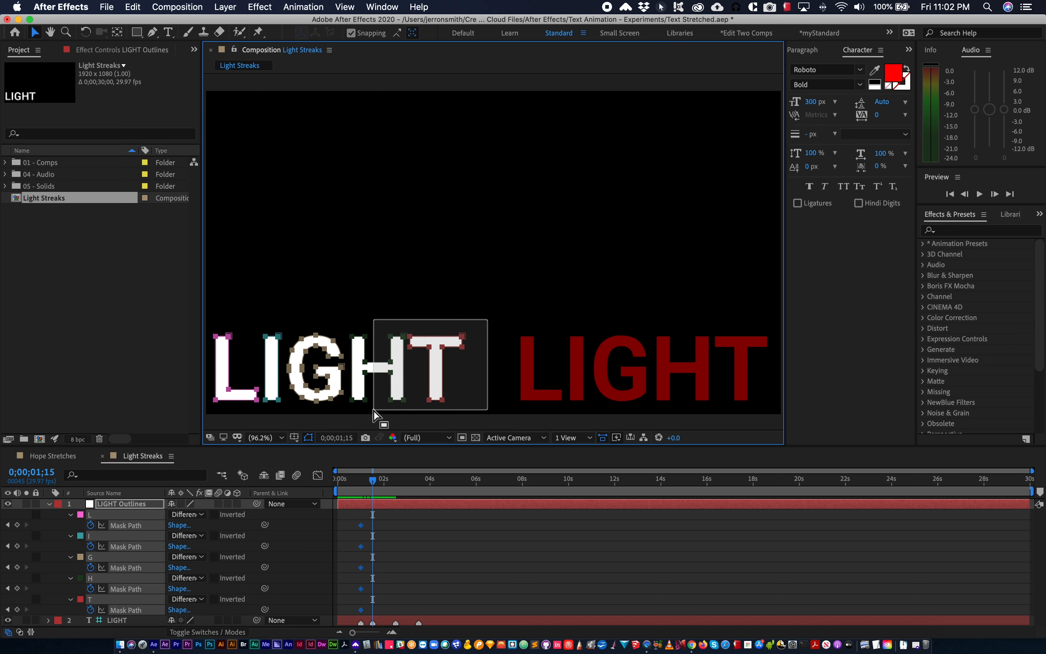
pyautogui.moveTo(374, 410); pyautogui.dragTo(270, 417)
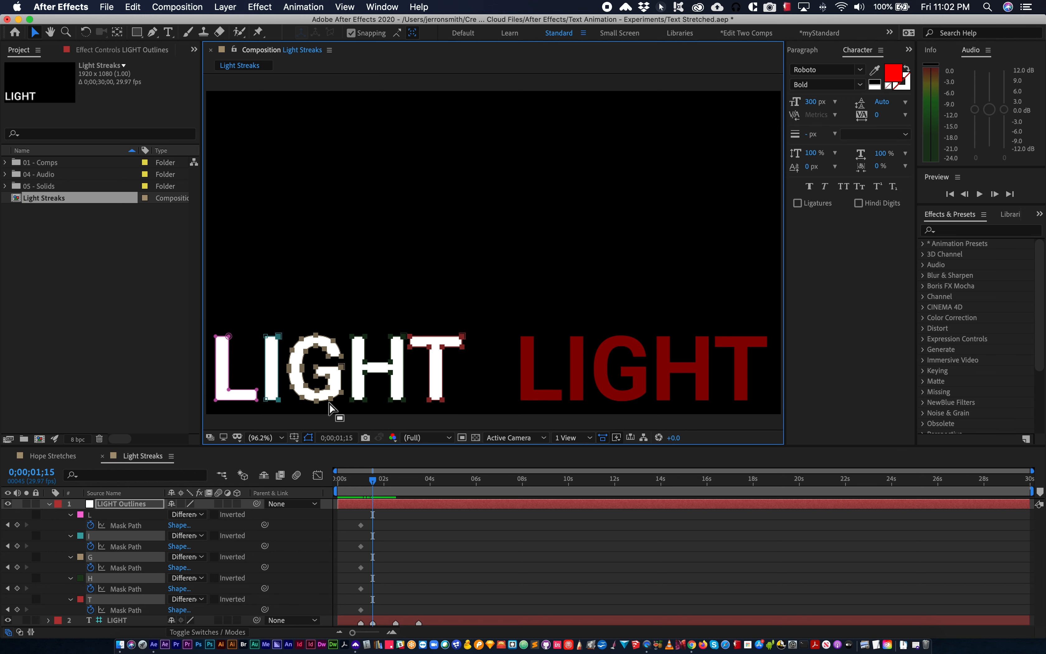
pyautogui.moveTo(501, 302); pyautogui.dragTo(268, 415)
pyautogui.hotkey('shift', 'Right')
pyautogui.hotkey('shift', 'Right')
pyautogui.hotkey('shift', 'Right')
pyautogui.hotkey('shift', 'Right')
pyautogui.hotkey('shift', 'Right')
pyautogui.hotkey('shift', 'Right')
pyautogui.hotkey('shift', 'Right')
pyautogui.hotkey('shift', 'Right')
pyautogui.hotkey('shift', 'Right')
pyautogui.hotkey('shift', 'Right')
pyautogui.hotkey('shift', 'Right')
pyautogui.hotkey('shift', 'Right')
pyautogui.hotkey('shift', 'Right')
pyautogui.hotkey('shift', 'Right')
pyautogui.hotkey('shift', 'Right')
pyautogui.hotkey('shift', 'Right')
pyautogui.hotkey('shift', 'Right')
pyautogui.hotkey('shift', 'Right')
pyautogui.hotkey('shift', 'Right')
pyautogui.hotkey('shift', 'Right')
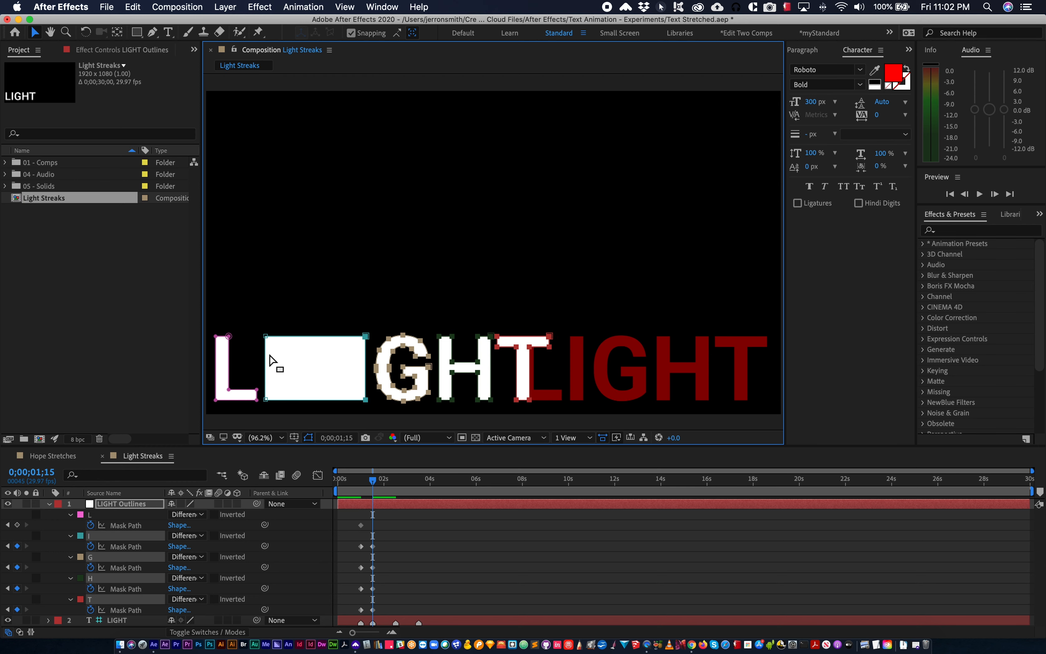
pyautogui.hotkey('shift', 'Right')
pyautogui.hotkey('shift', 'Right')
pyautogui.hotkey('shift', 'Right')
pyautogui.hotkey('shift', 'Right')
pyautogui.hotkey('shift', 'Right')
pyautogui.hotkey('shift', 'Right')
pyautogui.hotkey('shift', 'Right')
pyautogui.hotkey('shift', 'Right')
pyautogui.hotkey('shift', 'Right')
pyautogui.hotkey('shift', 'Right')
pyautogui.hotkey('shift', 'Right')
pyautogui.hotkey('shift', 'Right')
pyautogui.hotkey('shift', 'Right')
pyautogui.hotkey('shift', 'Right')
pyautogui.hotkey('shift', 'Right')
pyautogui.hotkey('shift', 'Right')
pyautogui.hotkey('shift', 'Right')
pyautogui.hotkey('shift', 'Right')
pyautogui.hotkey('shift', 'Right')
pyautogui.hotkey('shift', 'Right')
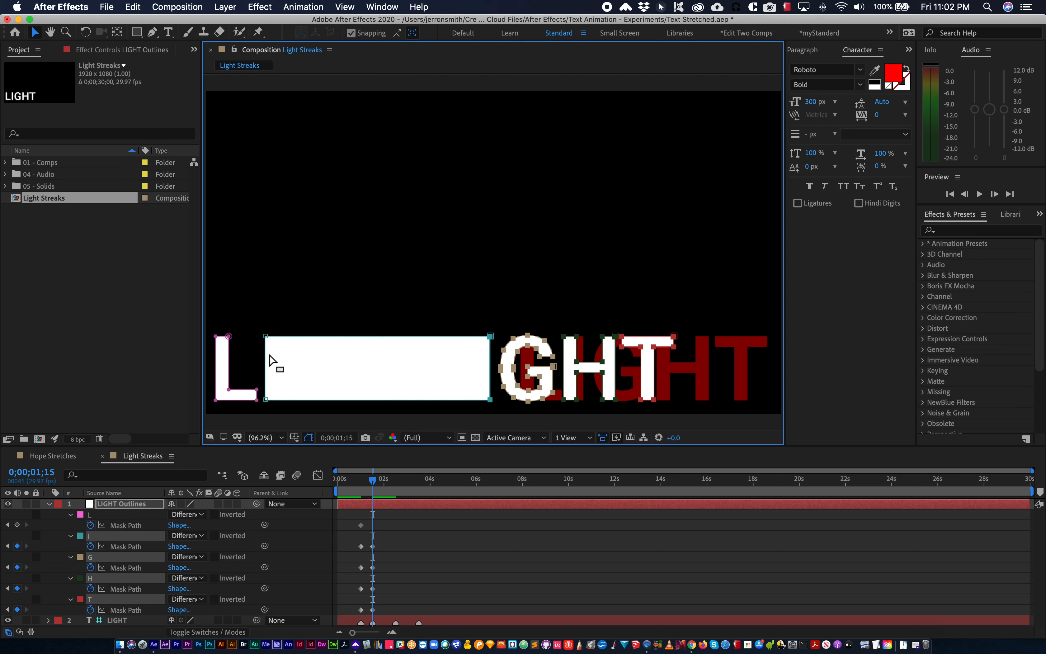
pyautogui.hotkey('shift', 'Right')
pyautogui.hotkey('shift', 'Right')
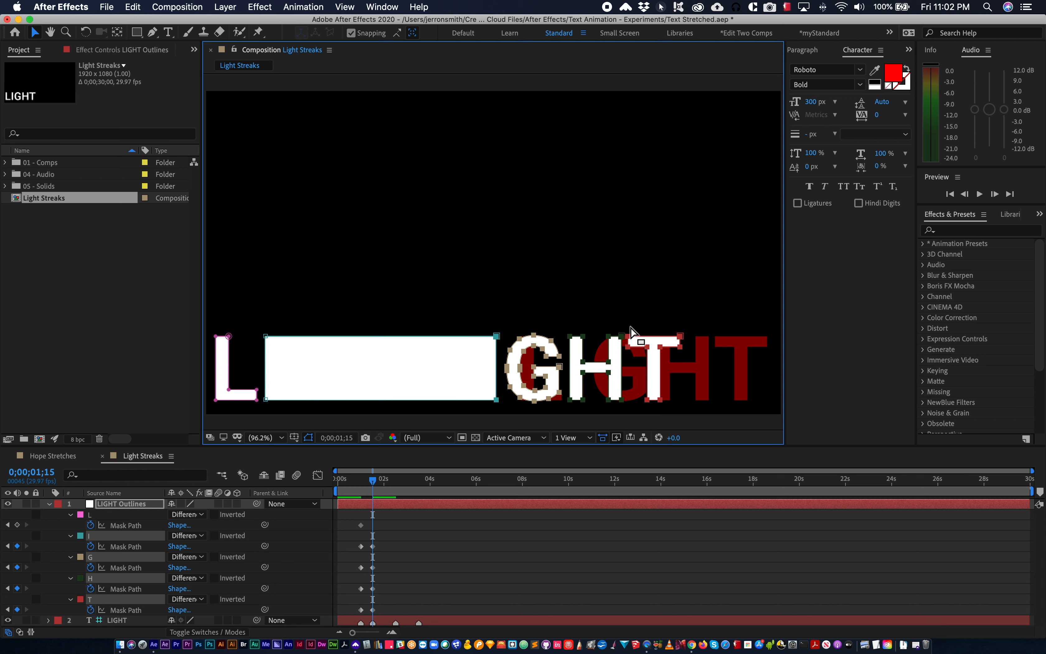
pyautogui.moveTo(635, 339); pyautogui.dragTo(722, 337)
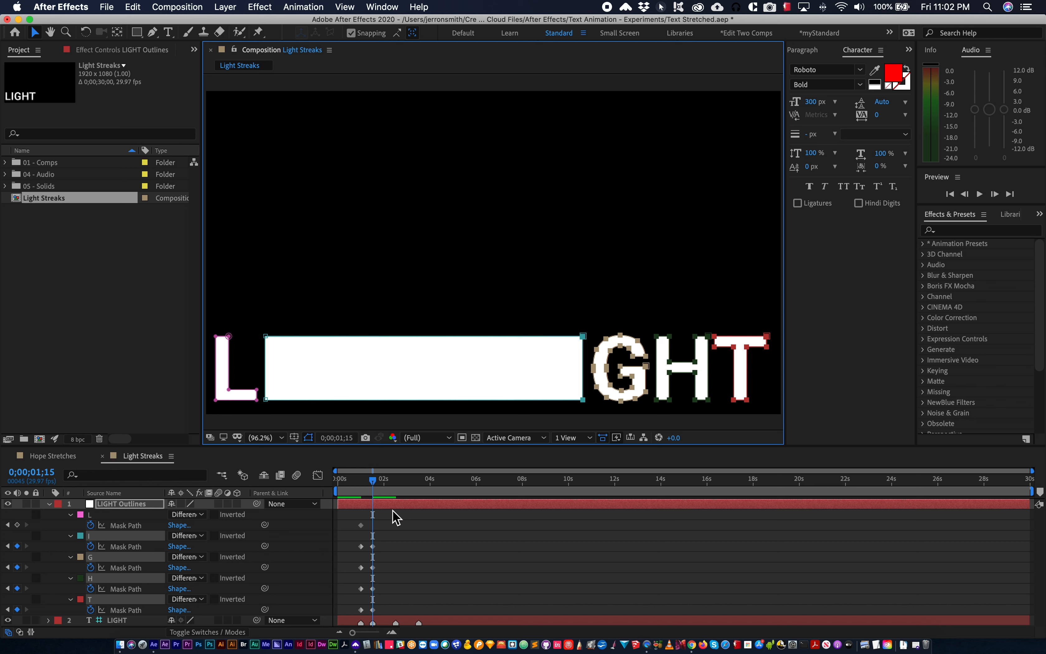
# - Add a Mask Path keyframe for the L mask at 0;00;01;15
pyautogui.moveTo(375, 481); pyautogui.dragTo(394, 482)
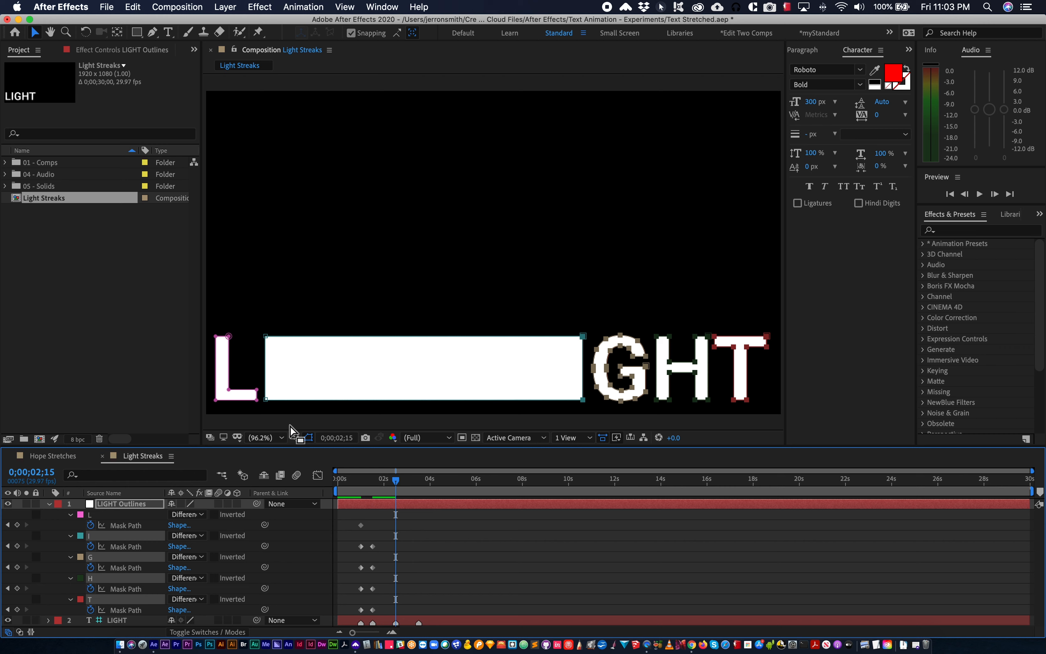
pyautogui.moveTo(393, 483); pyautogui.dragTo(373, 484)
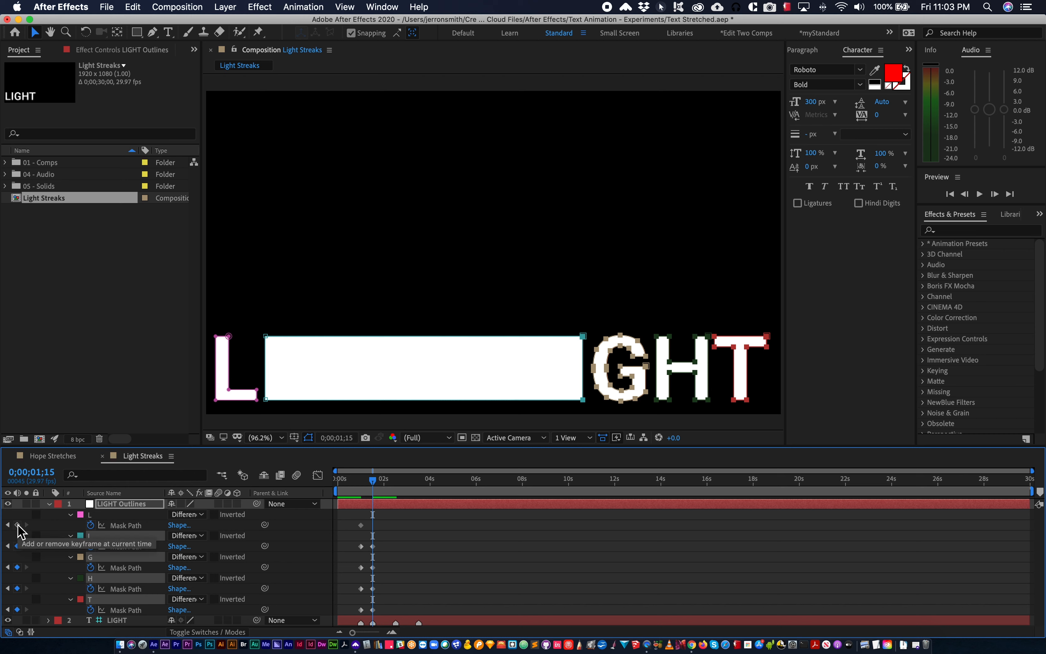
pyautogui.click(17, 525)
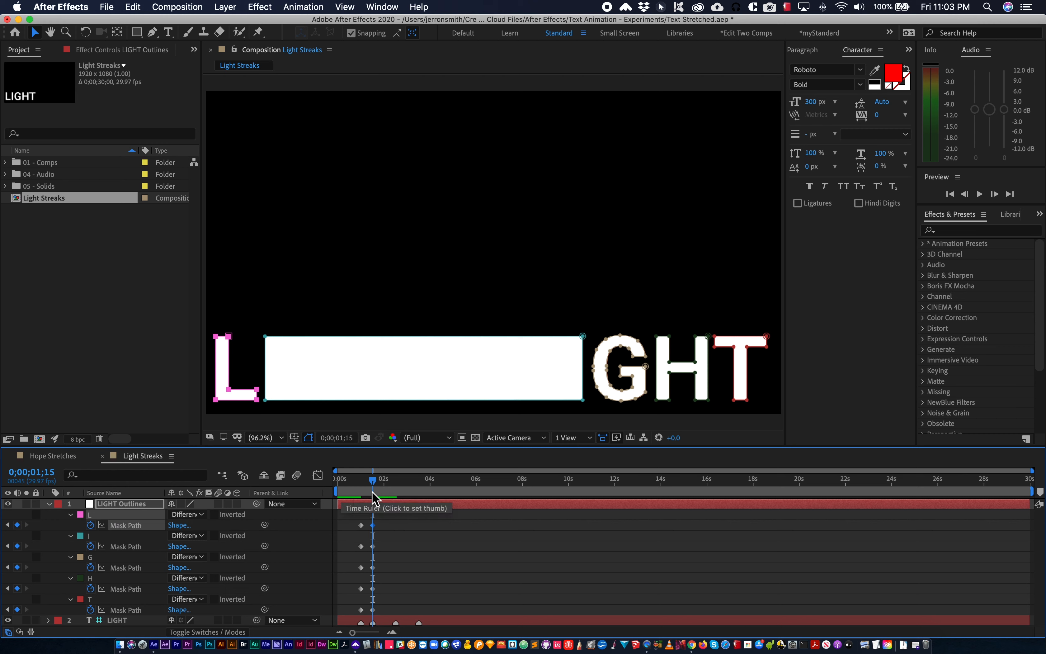
# - At 0;00;02;15, move the L mask and the I mask's left edge rightward to form the compact word over the red guide text
pyautogui.moveTo(373, 484); pyautogui.dragTo(394, 485)
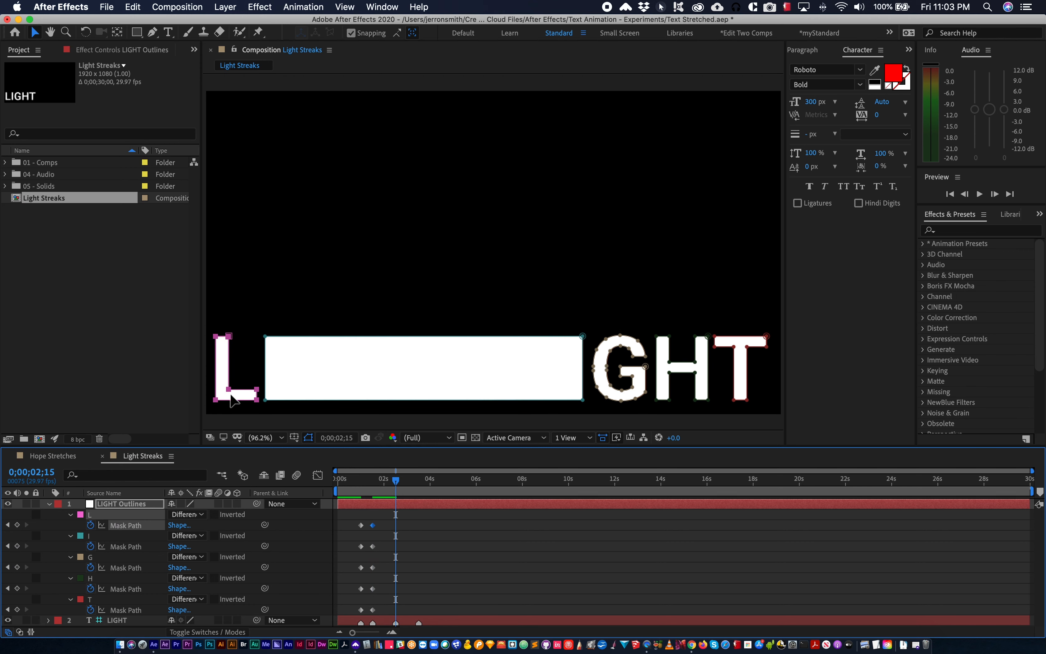
pyautogui.moveTo(208, 314); pyautogui.dragTo(281, 408)
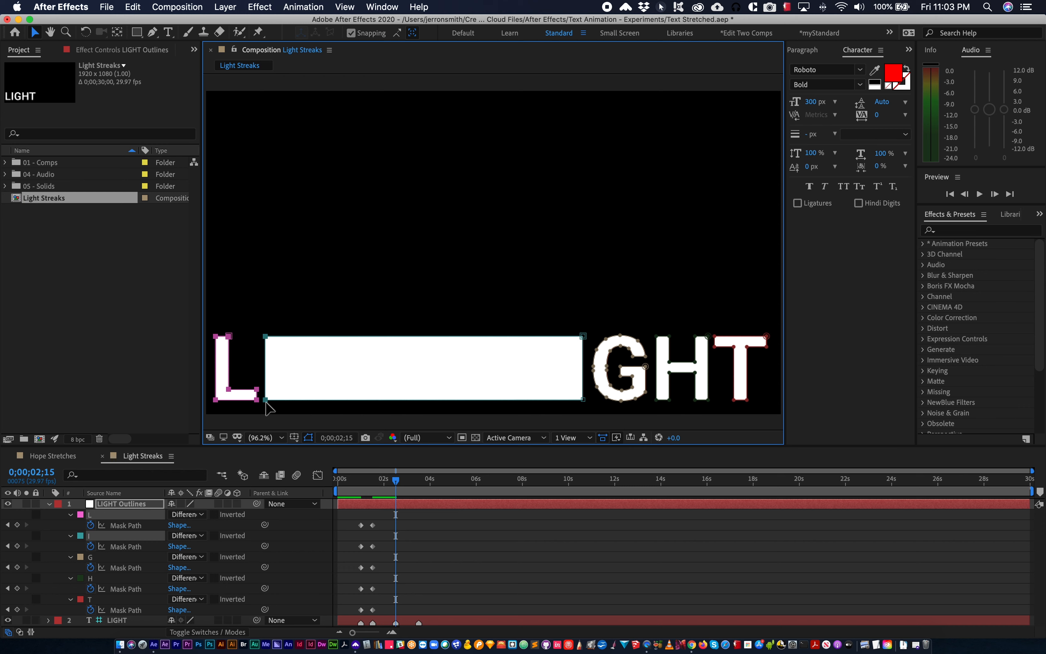
pyautogui.moveTo(273, 401); pyautogui.dragTo(570, 399)
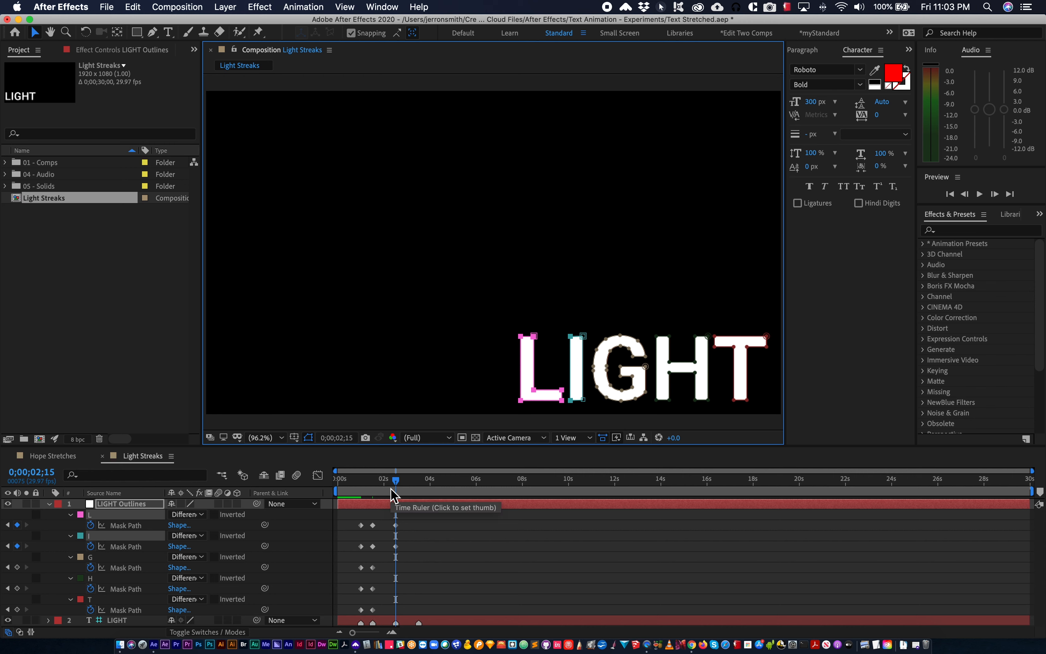
# - Try stretching the upper points of all five letter masks up to the red guide text at 0;00;03;15
pyautogui.press('space')
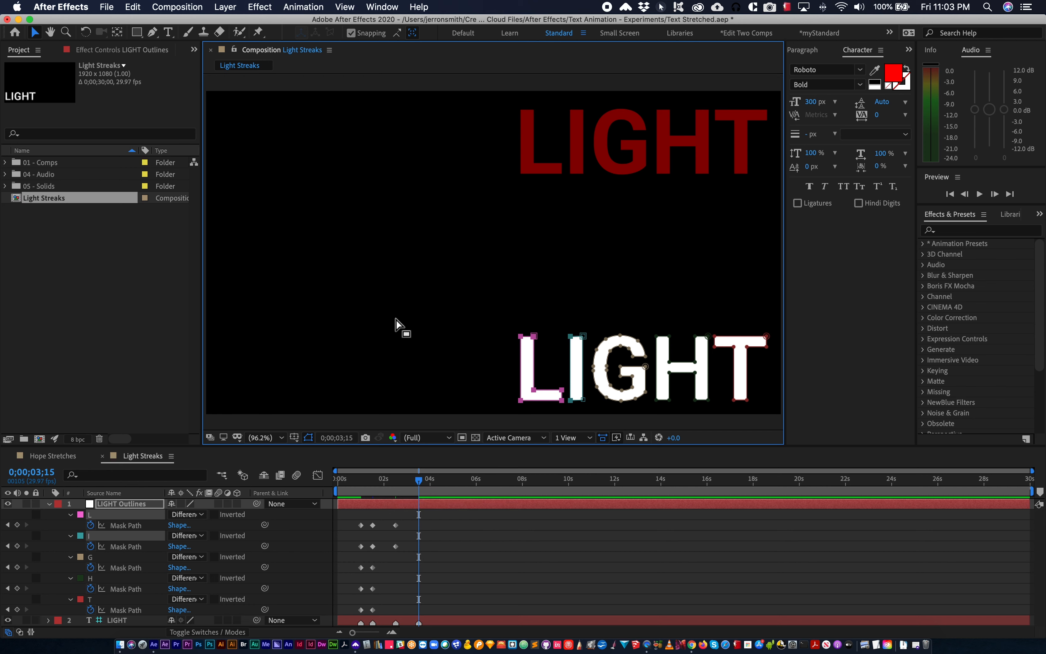
pyautogui.moveTo(494, 303); pyautogui.dragTo(828, 370)
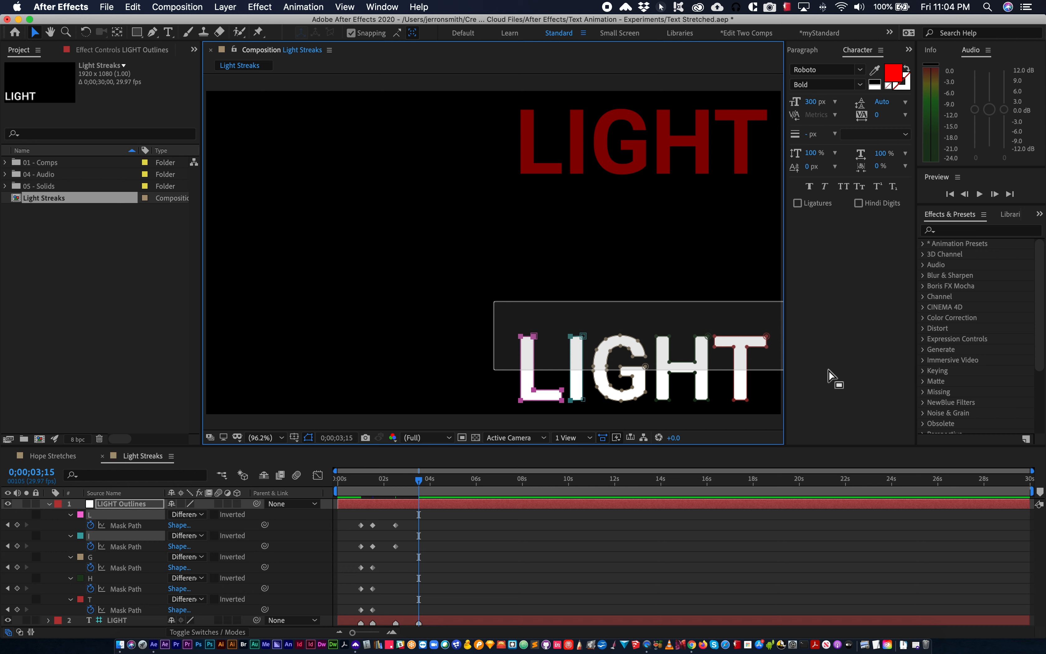
pyautogui.moveTo(828, 371); pyautogui.dragTo(831, 369)
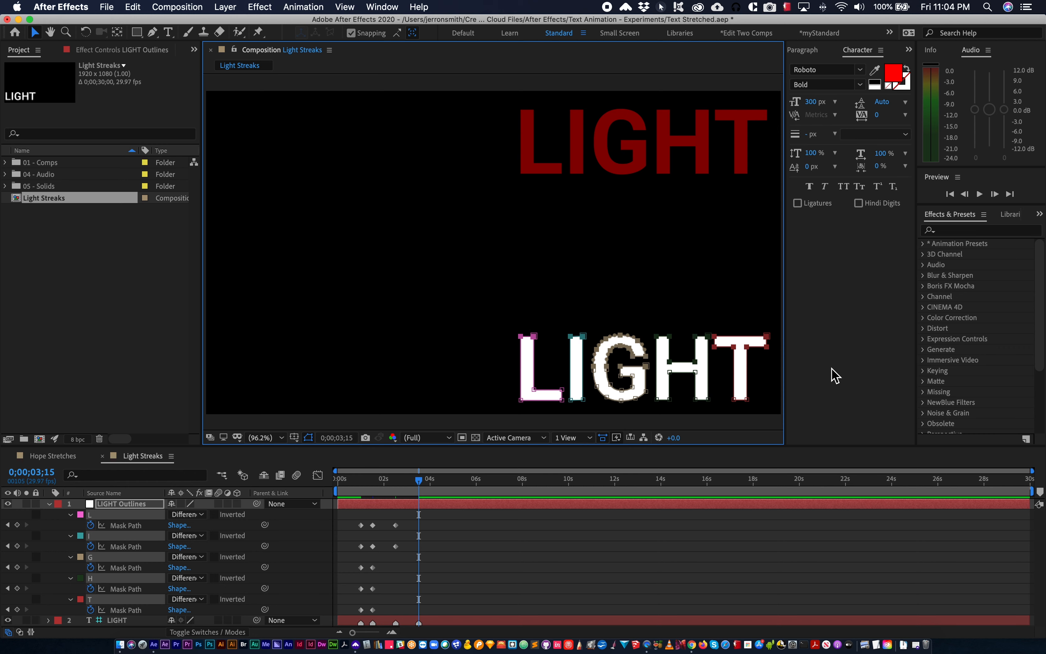
pyautogui.moveTo(671, 338); pyautogui.dragTo(673, 111)
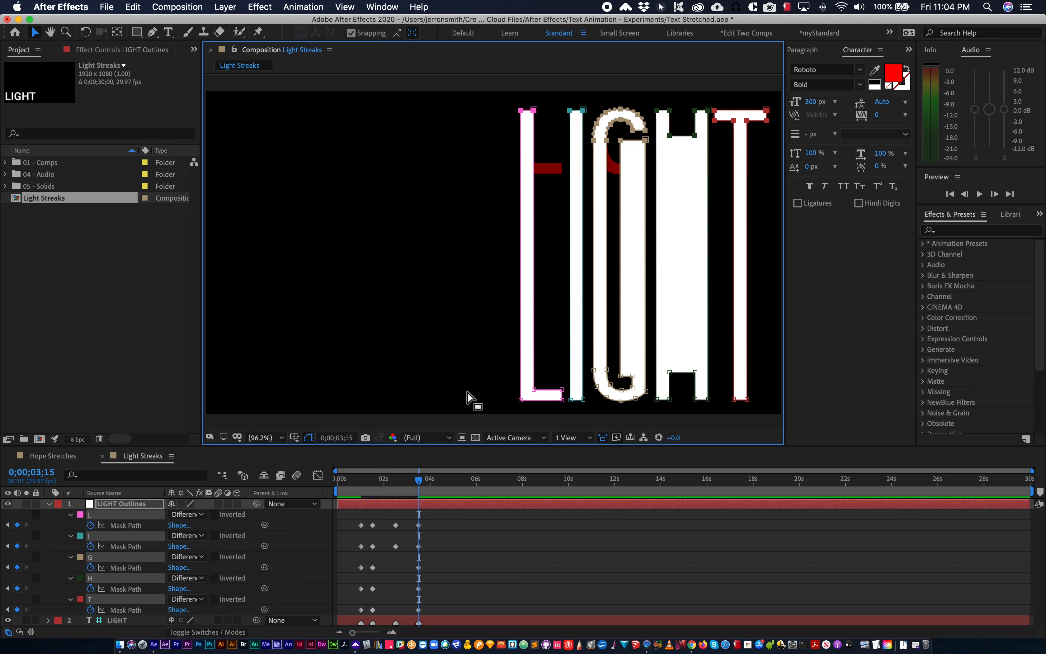
# - Check the letter shapes between 0;00;04;00 and 0;00;02;15, and undo the upward stretch of the masks
pyautogui.click(27, 472)
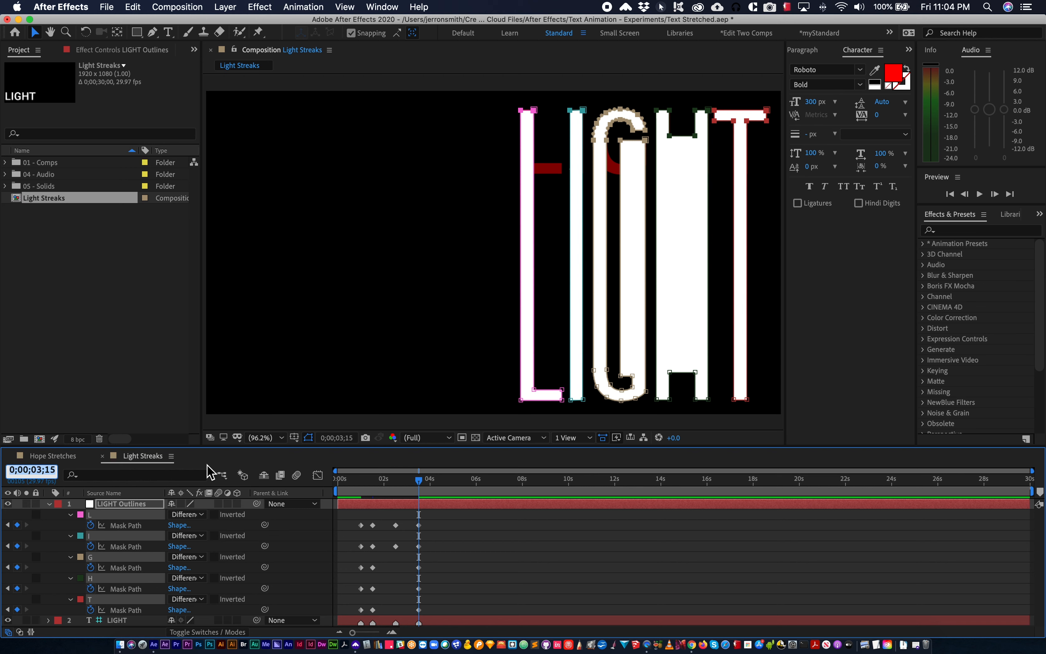
pyautogui.write('4;')
pyautogui.write('00')
pyautogui.press('Return')
pyautogui.moveTo(468, 342); pyautogui.dragTo(627, 342)
pyautogui.moveTo(430, 482); pyautogui.dragTo(398, 487)
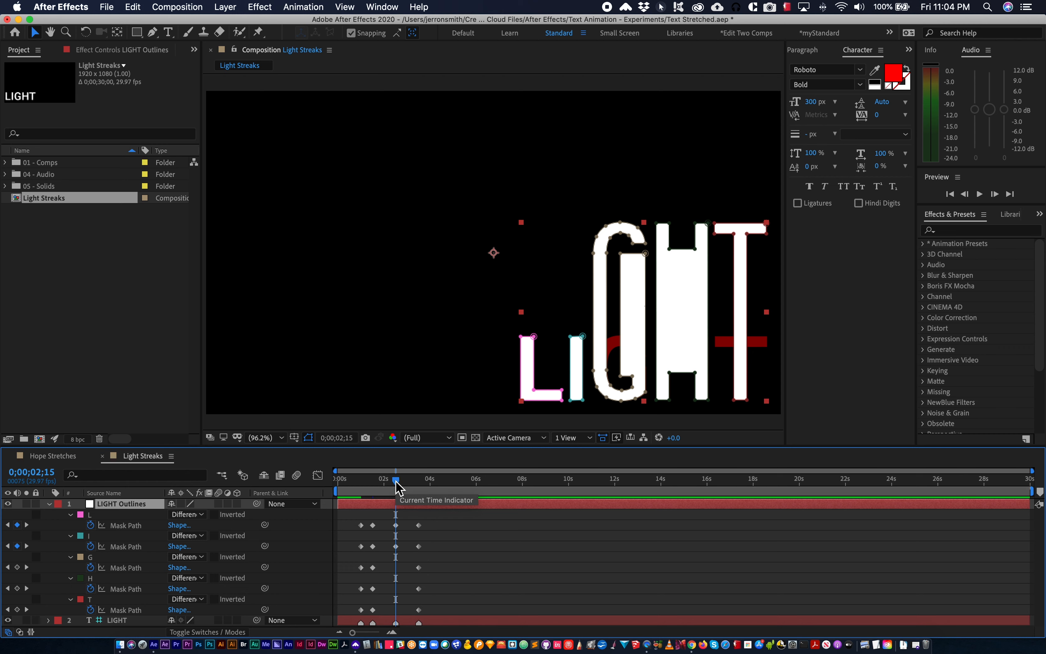
pyautogui.press('k')
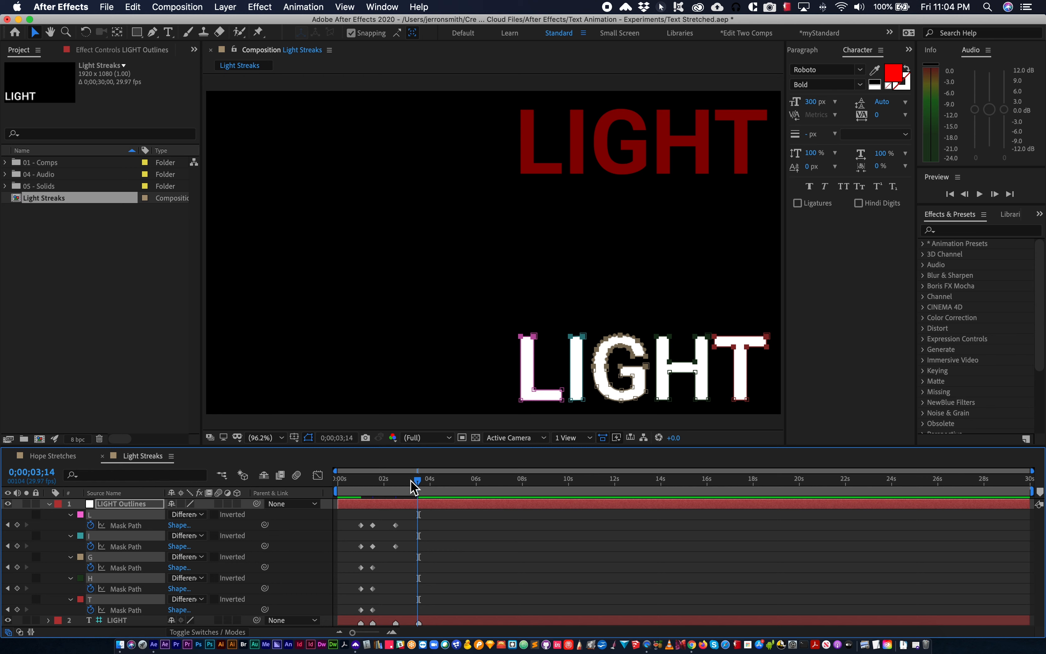
# - Add Mask Path keyframes for the G, H and T masks at 0;00;02;15
pyautogui.press('j')
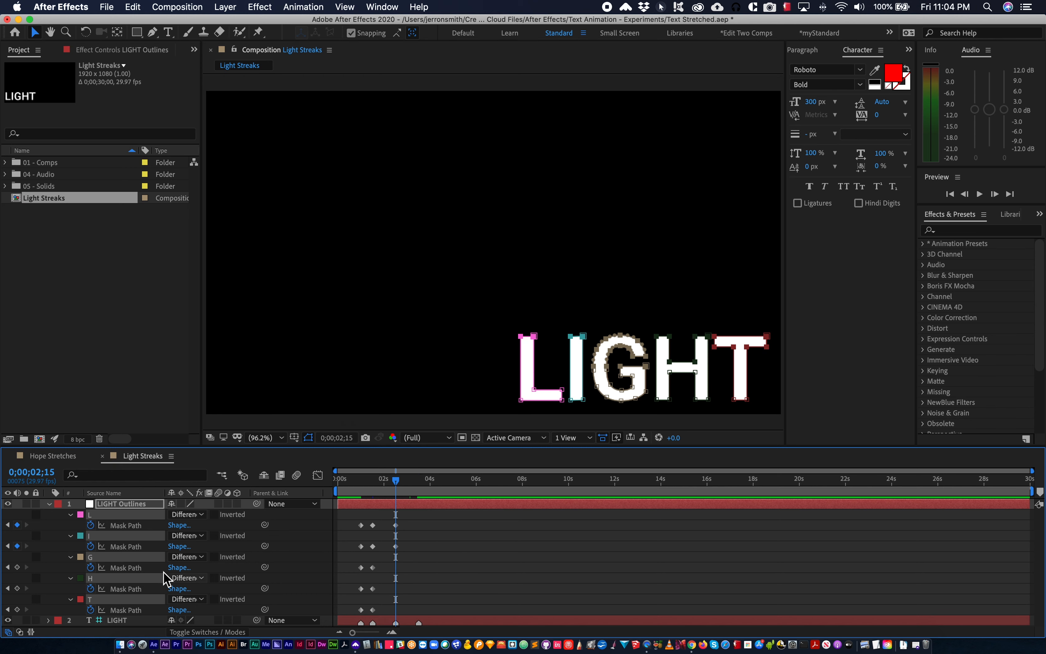
pyautogui.click(18, 567)
pyautogui.click(17, 587)
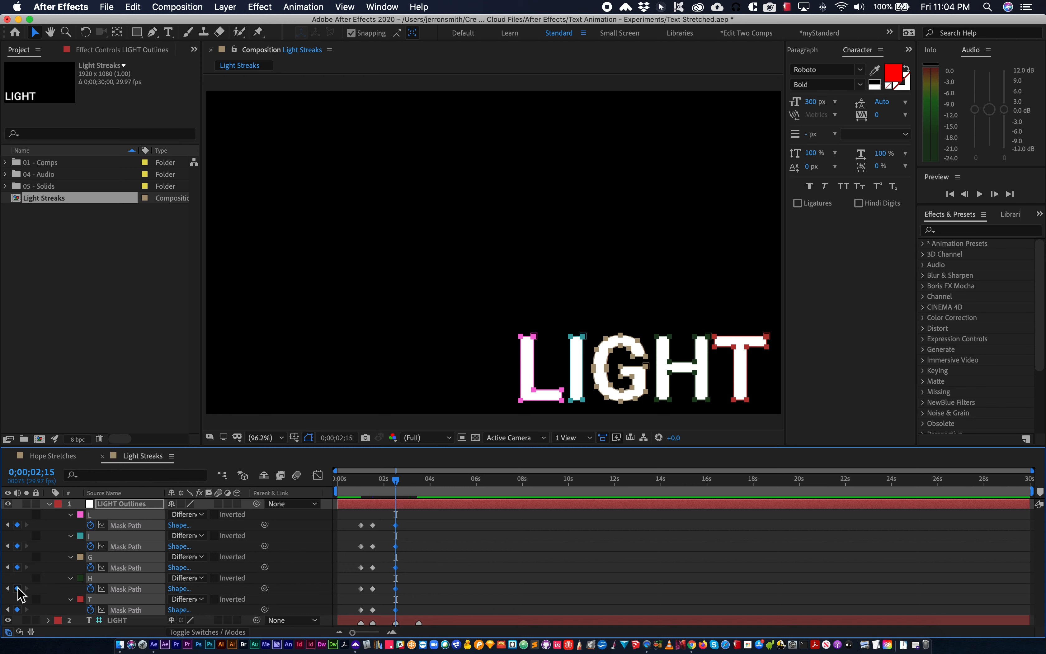
pyautogui.click(18, 609)
# - At 0;00;03;15, stretch the upper points of all five letter masks up to the raised red guide text
pyautogui.moveTo(397, 485); pyautogui.dragTo(422, 489)
pyautogui.moveTo(459, 284); pyautogui.dragTo(839, 370)
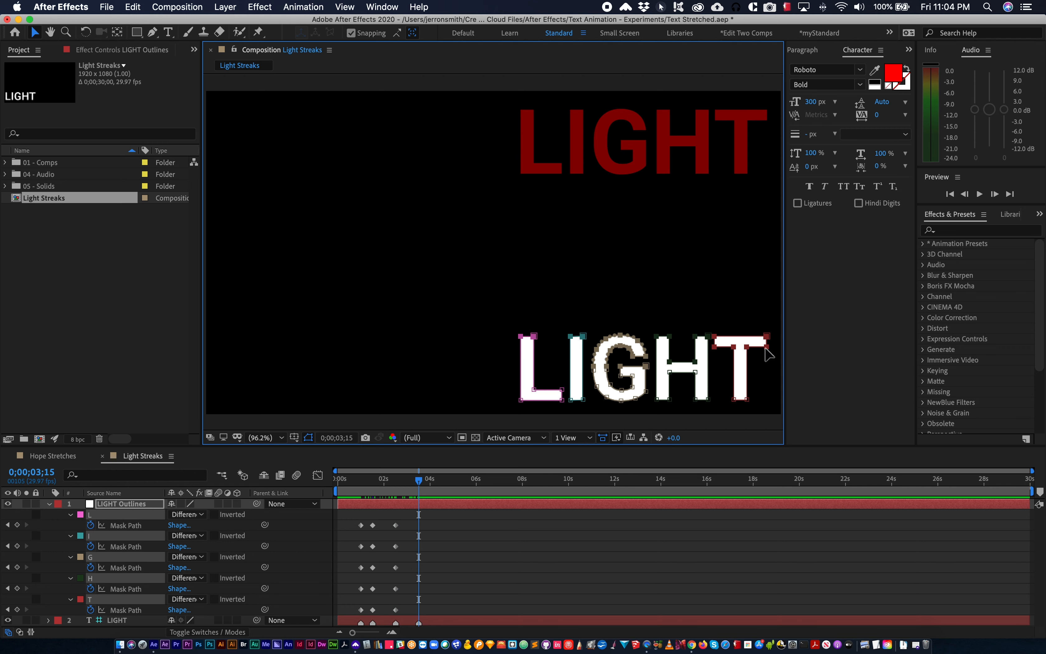
pyautogui.moveTo(764, 352); pyautogui.dragTo(761, 124)
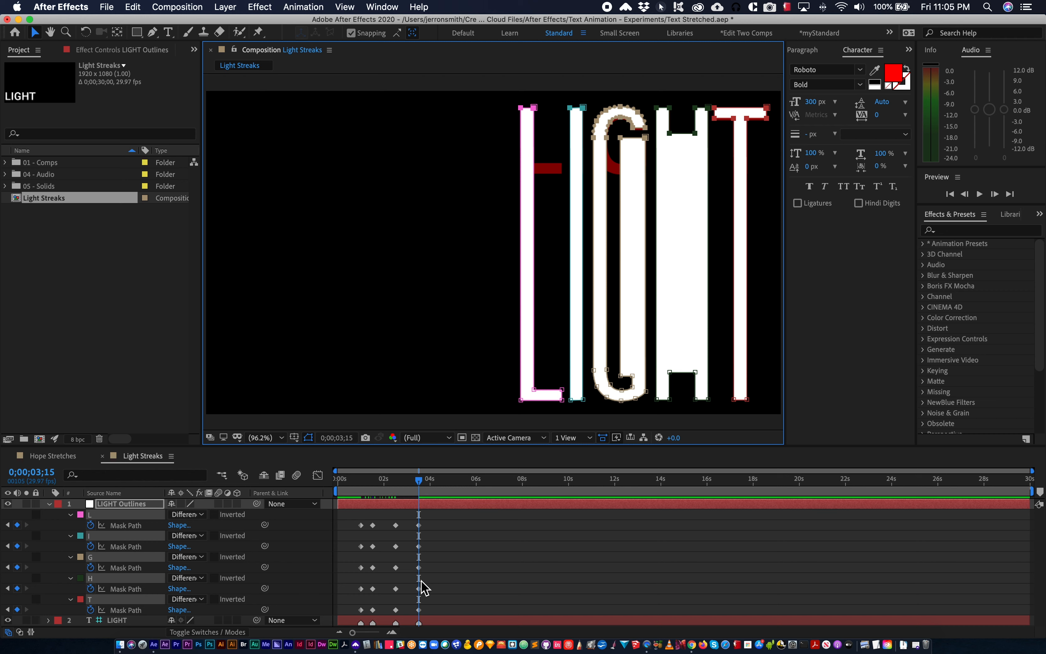
pyautogui.click(438, 574)
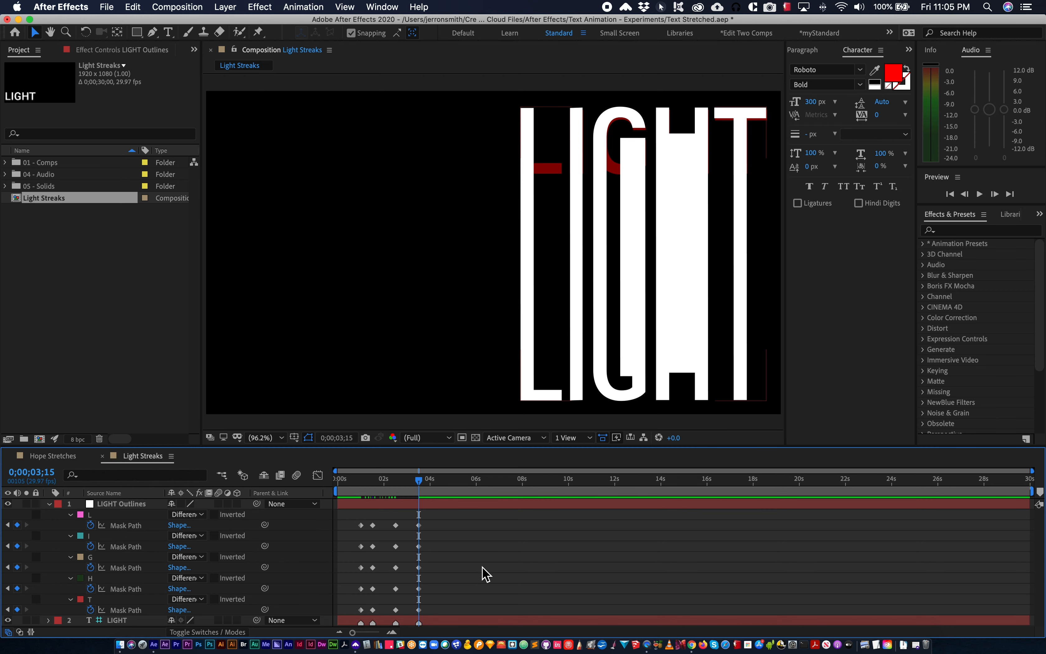
# - At 0;00;04;00, raise the lower points of all five letter masks to the bottom of the red guide text
pyautogui.click(21, 472)
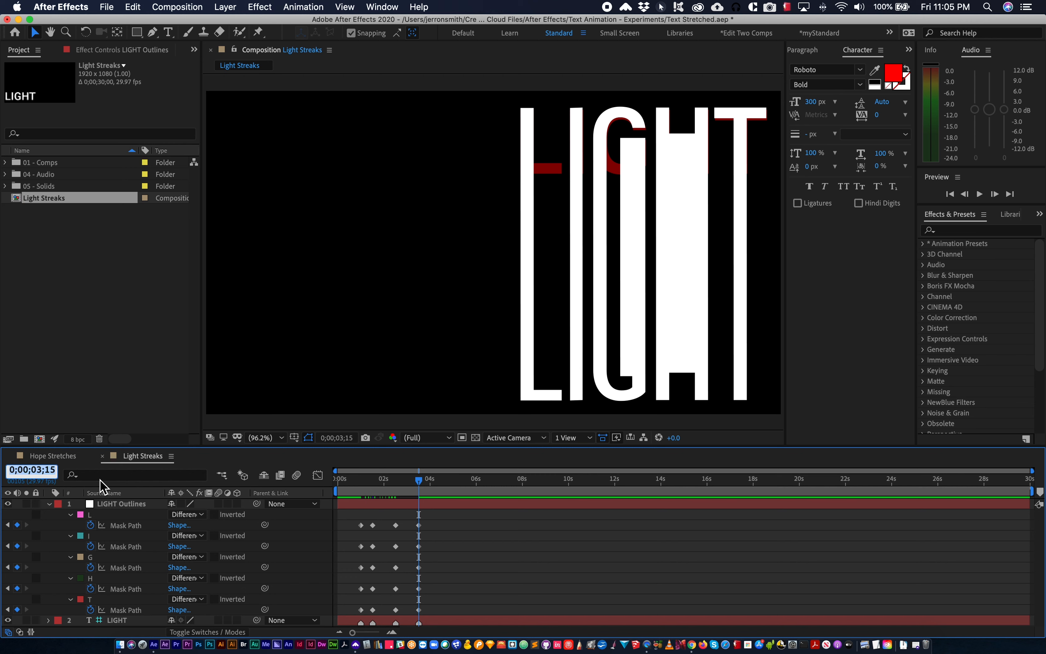
pyautogui.write('400')
pyautogui.press('Return')
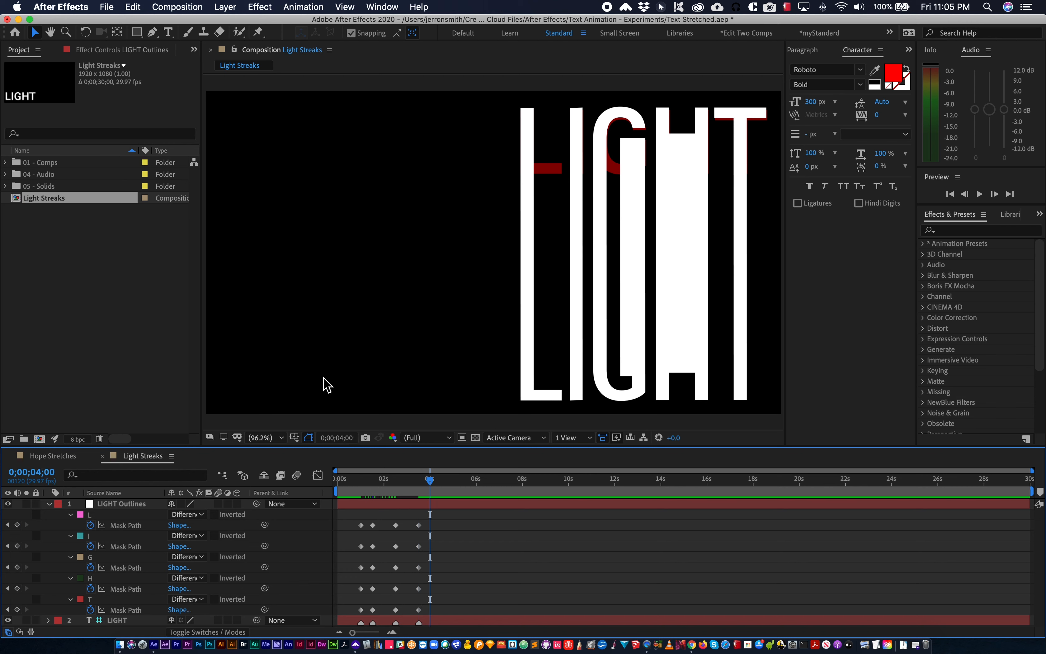
pyautogui.click(100, 515)
pyautogui.keyDown('shift'); pyautogui.click(103, 601); pyautogui.keyUp('shift')
pyautogui.moveTo(454, 328); pyautogui.dragTo(824, 429)
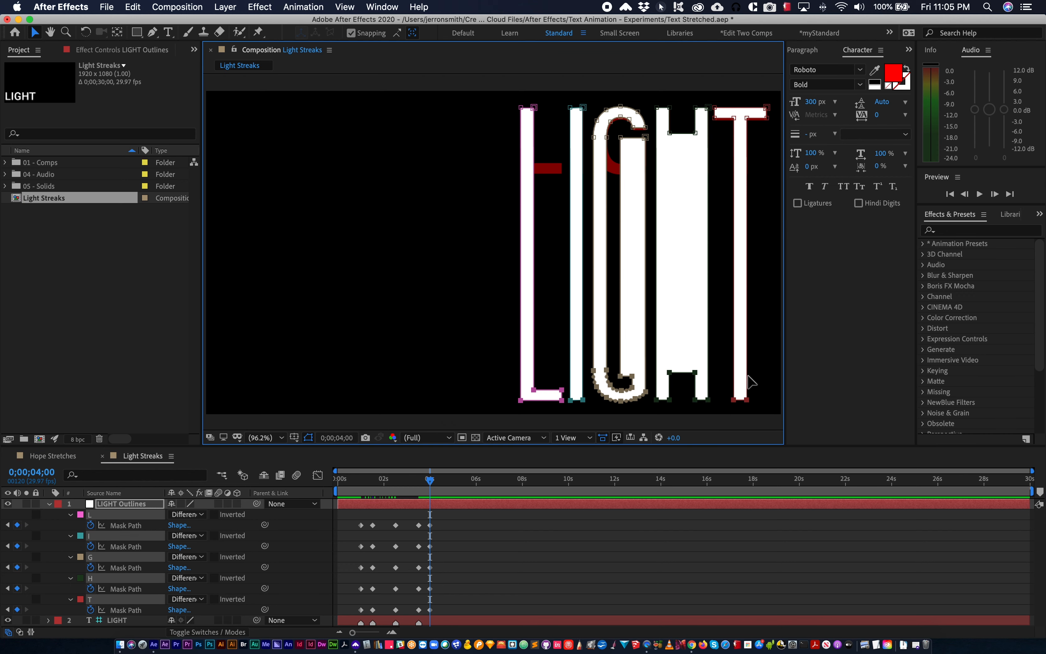
pyautogui.moveTo(750, 378); pyautogui.dragTo(751, 172)
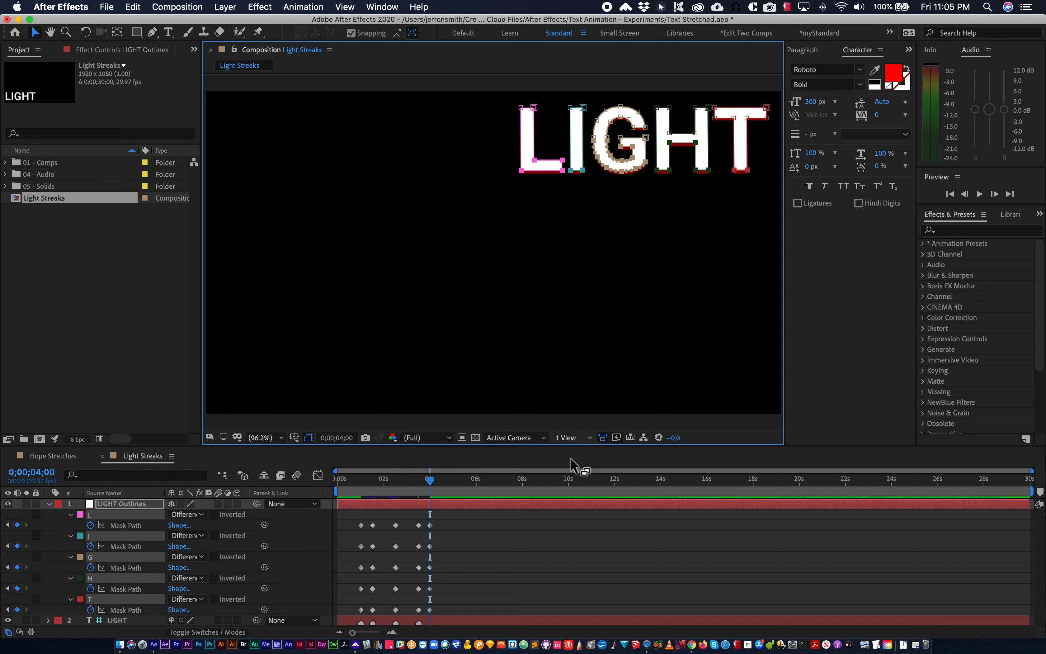
# - Solo the LIGHT Outlines layer, end the work area at 0;00;05;18 and preview the animation
pyautogui.click(26, 503)
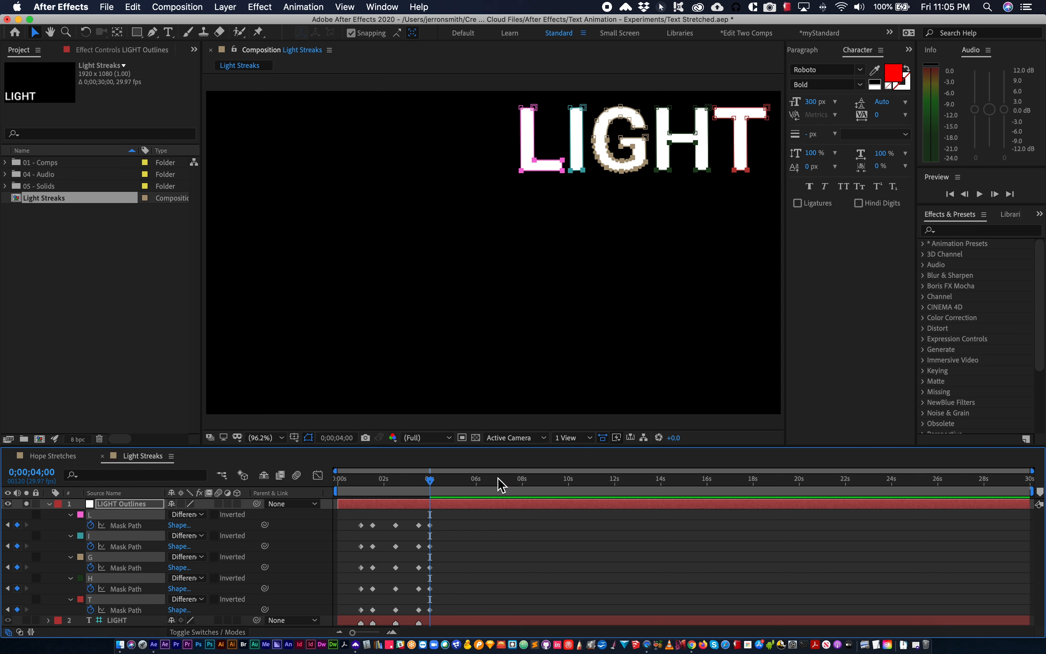
pyautogui.click(467, 482)
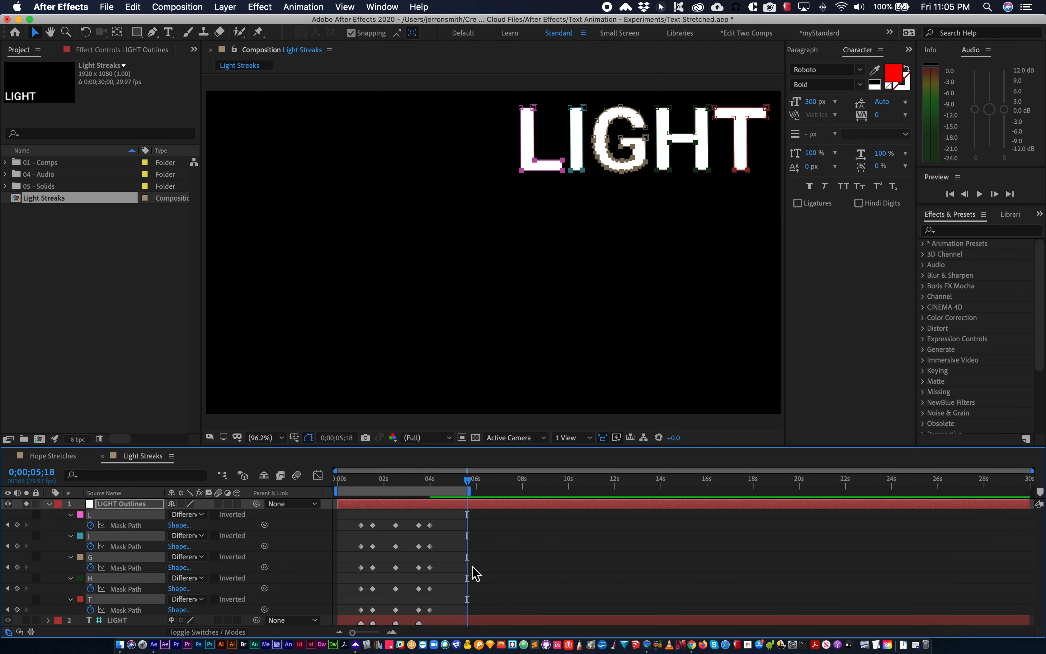
pyautogui.press('space')
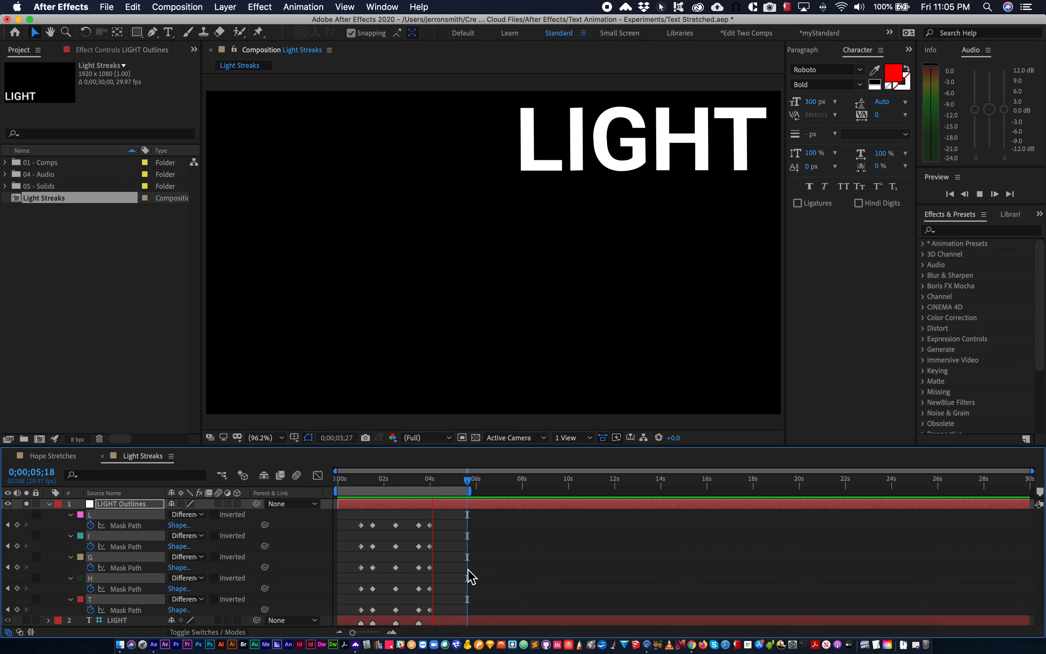
# - Apply Easy Ease to all Mask Path keyframes, enable motion blur for the LIGHT Outlines layer and composition, and preview the animation
pyautogui.moveTo(340, 510); pyautogui.dragTo(459, 619)
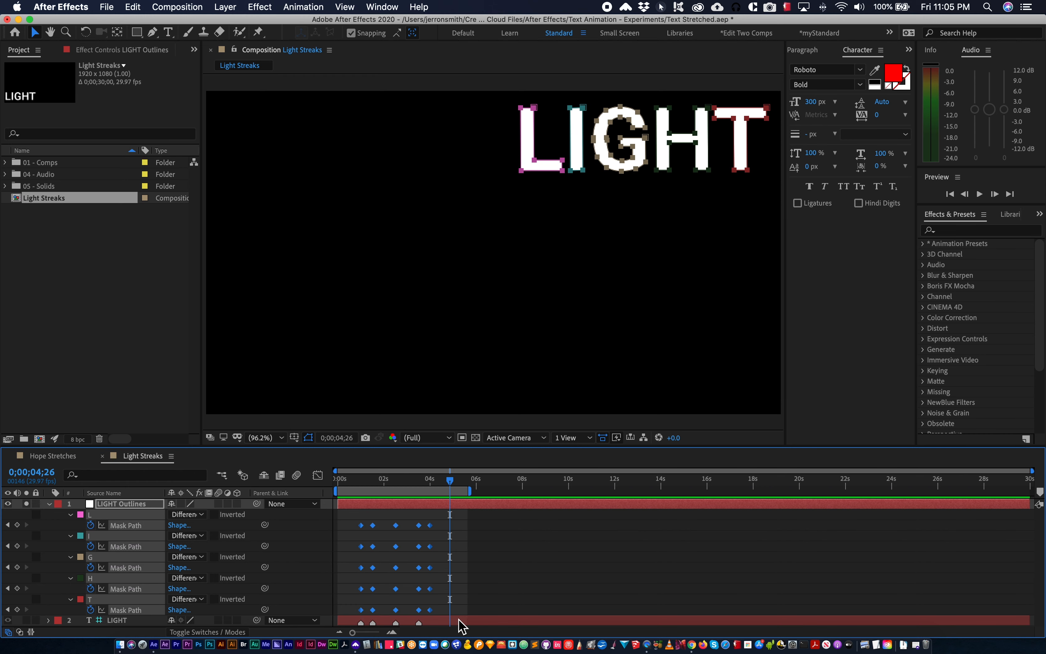
pyautogui.press('F9')
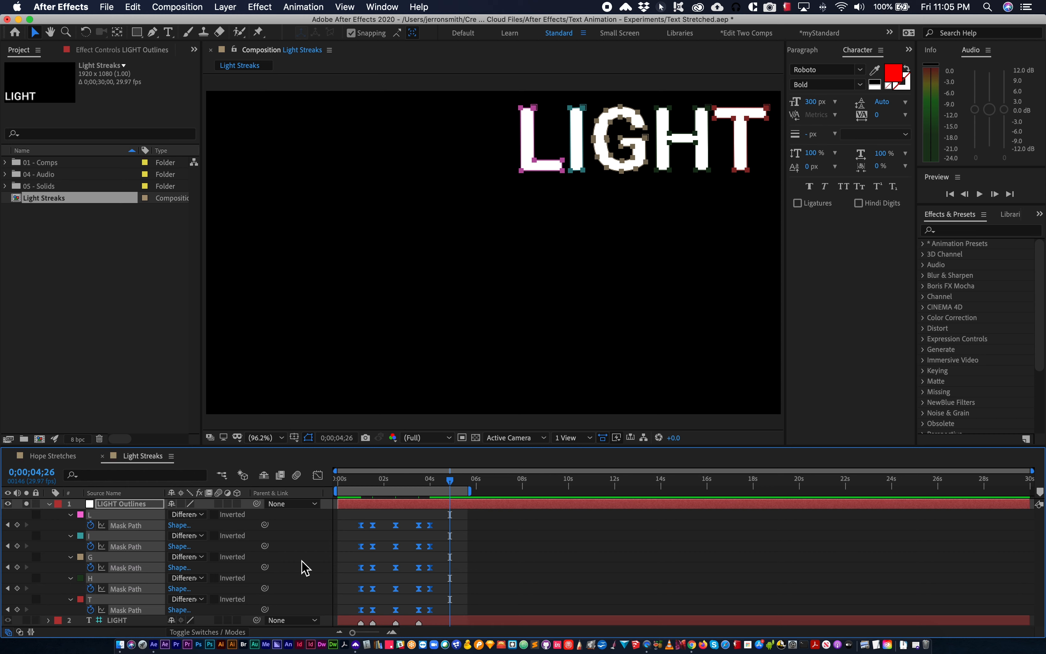
pyautogui.click(219, 503)
pyautogui.press('space')
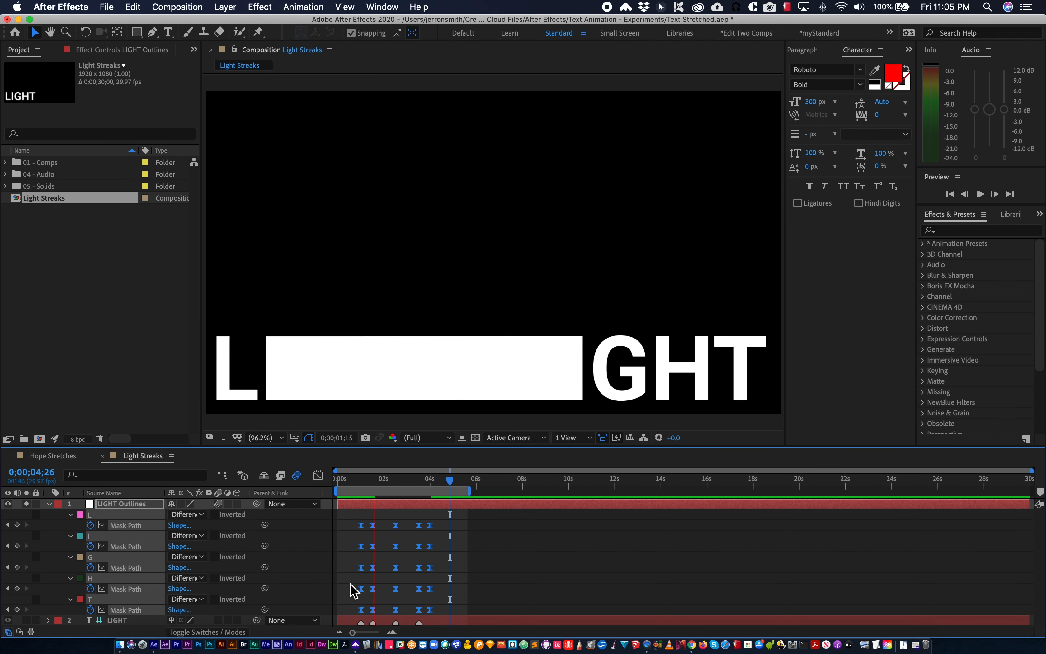